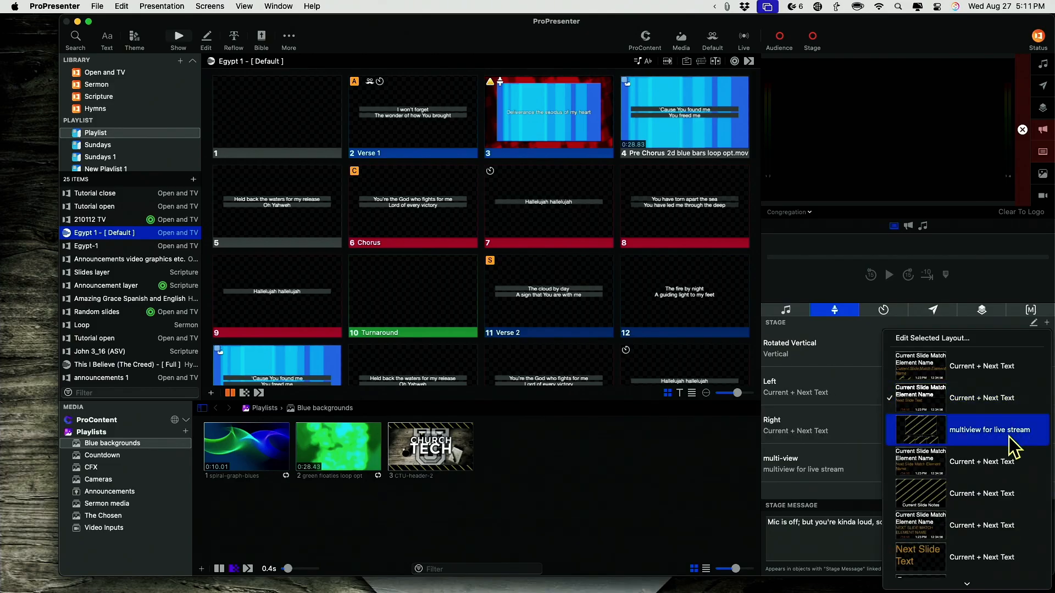
# Assign the MultiTracks Chords + Lyrics layout to the Left stage screen
pyautogui.scroll(-3, 1009, 437)
pyautogui.scroll(-10, 1009, 437)
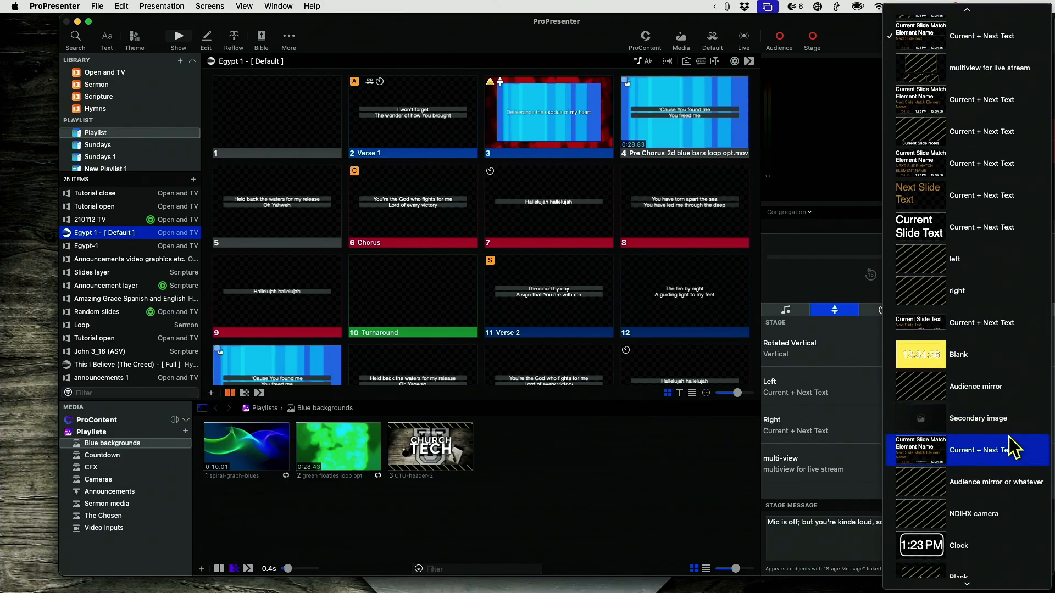
pyautogui.scroll(-7, 1009, 437)
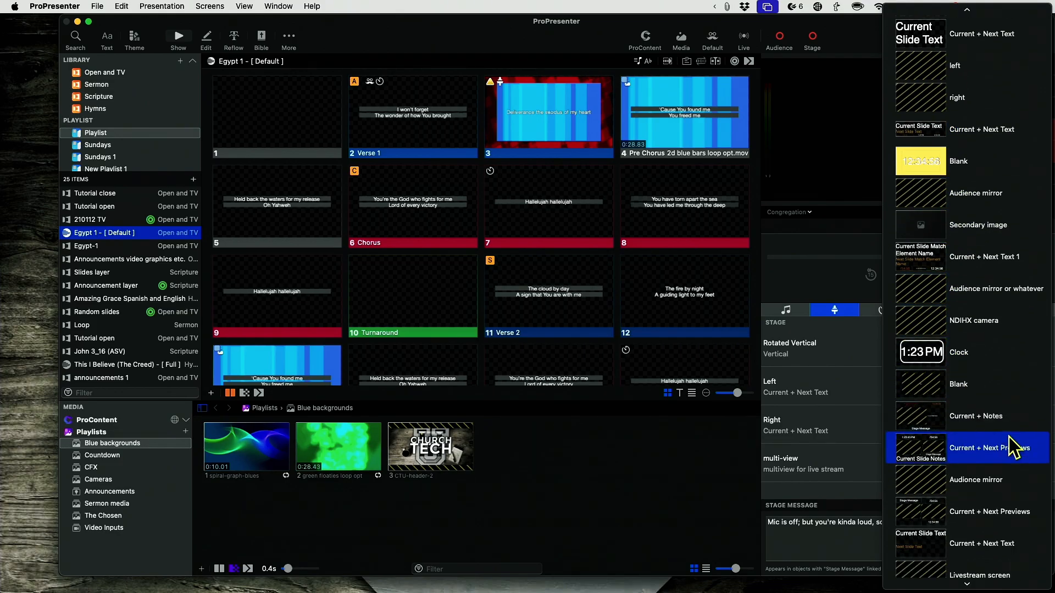
pyautogui.scroll(-7, 1009, 437)
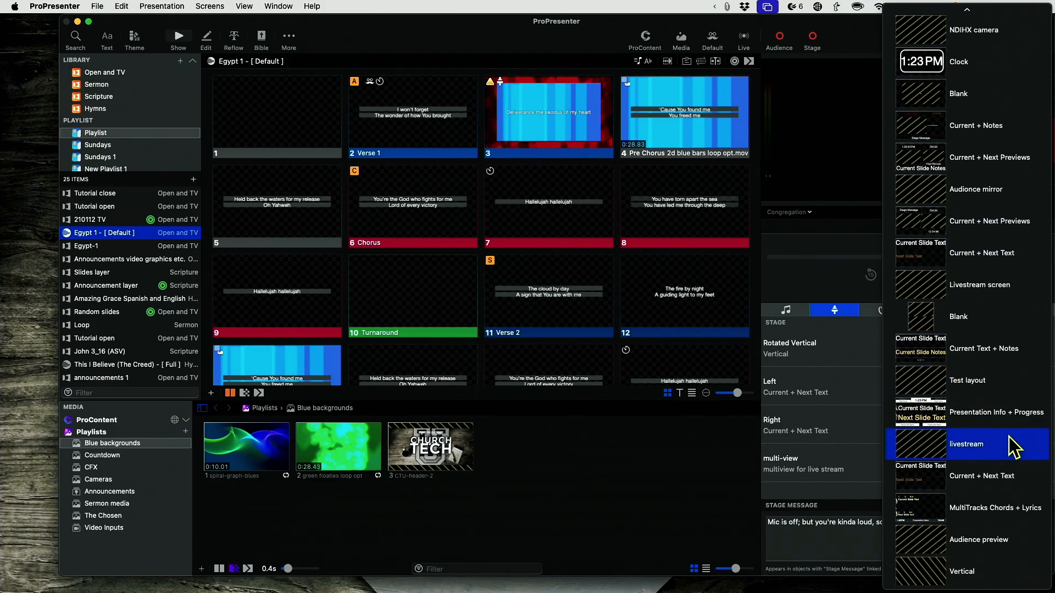
pyautogui.click(1004, 509)
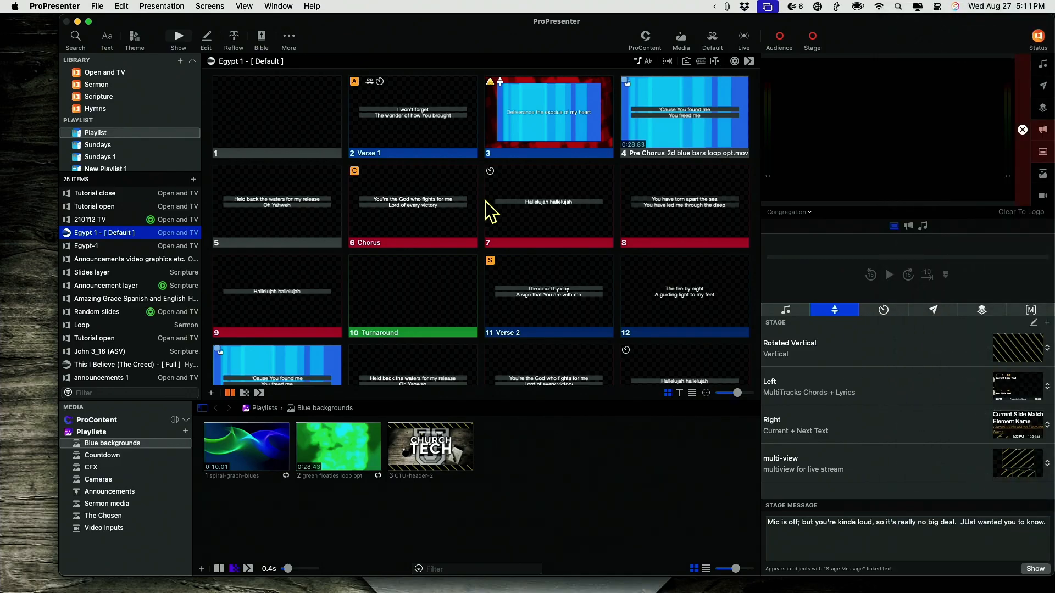
# Show slide 8 of the Egypt 1 presentation and switch the output preview to the Left stage screen
pyautogui.click(689, 217)
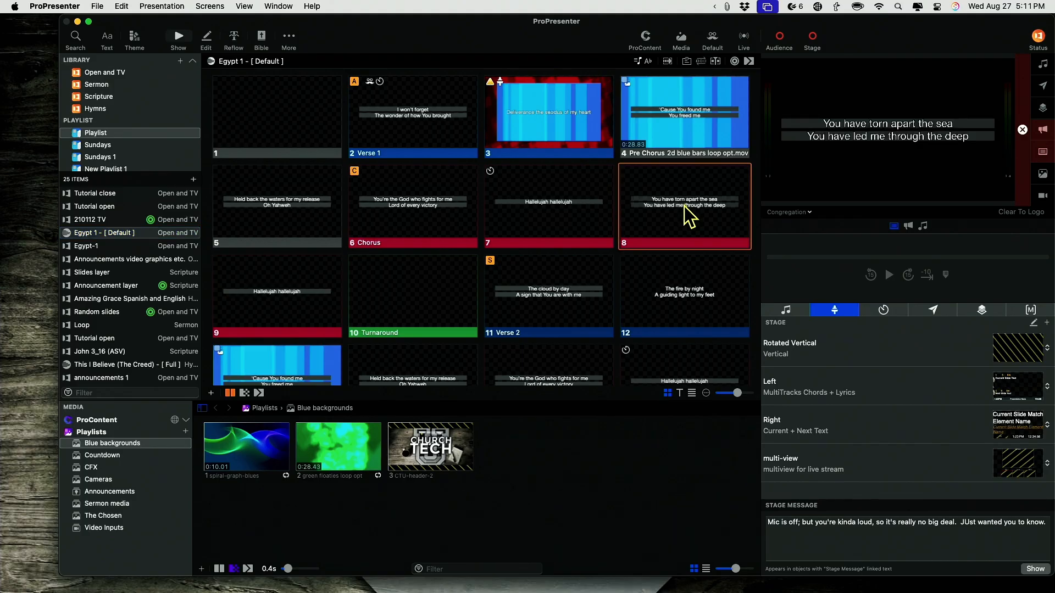
pyautogui.click(792, 212)
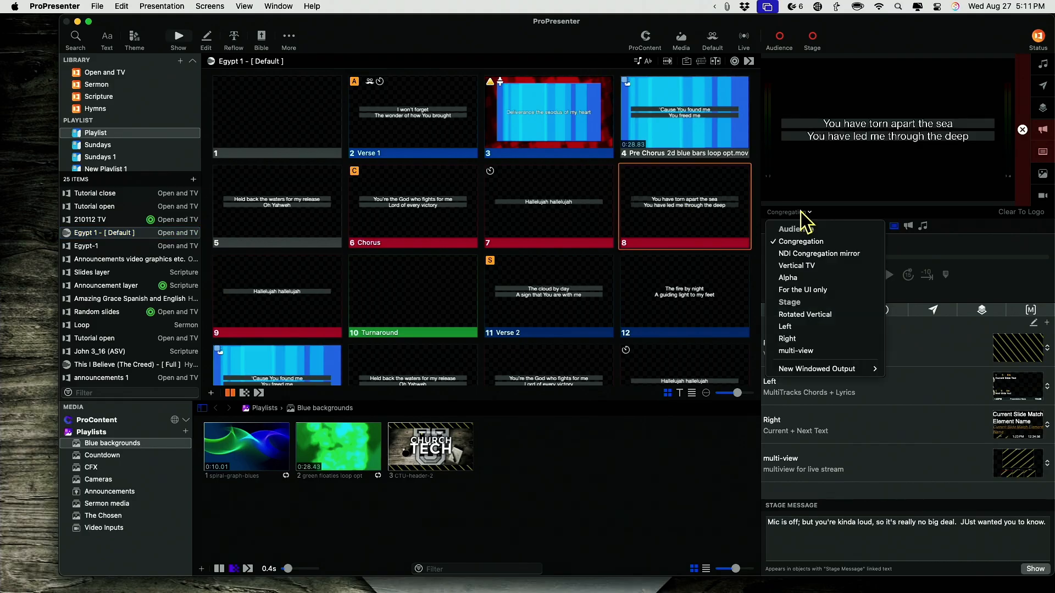
pyautogui.click(791, 330)
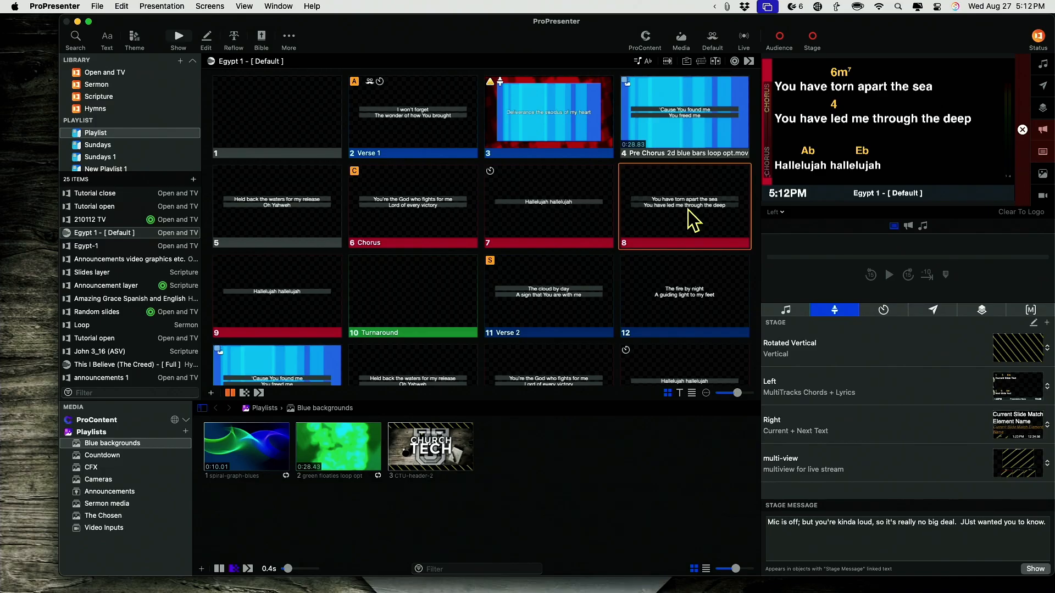
# Open slide 14, the first Bridge slide of the Egypt-1 presentation, in the slide editor
pyautogui.click(100, 252)
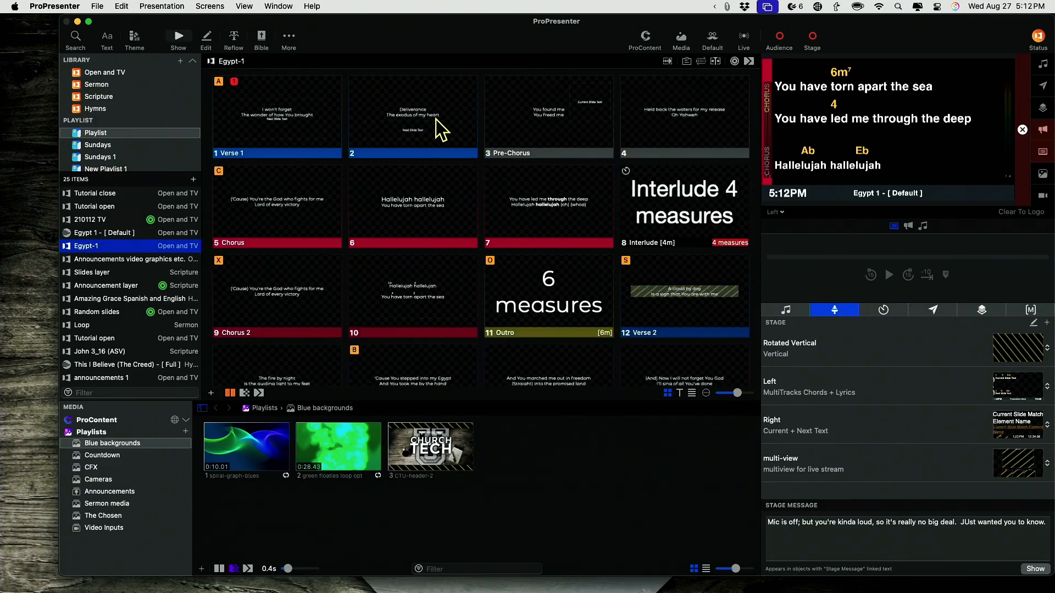
pyautogui.scroll(-5, 443, 176)
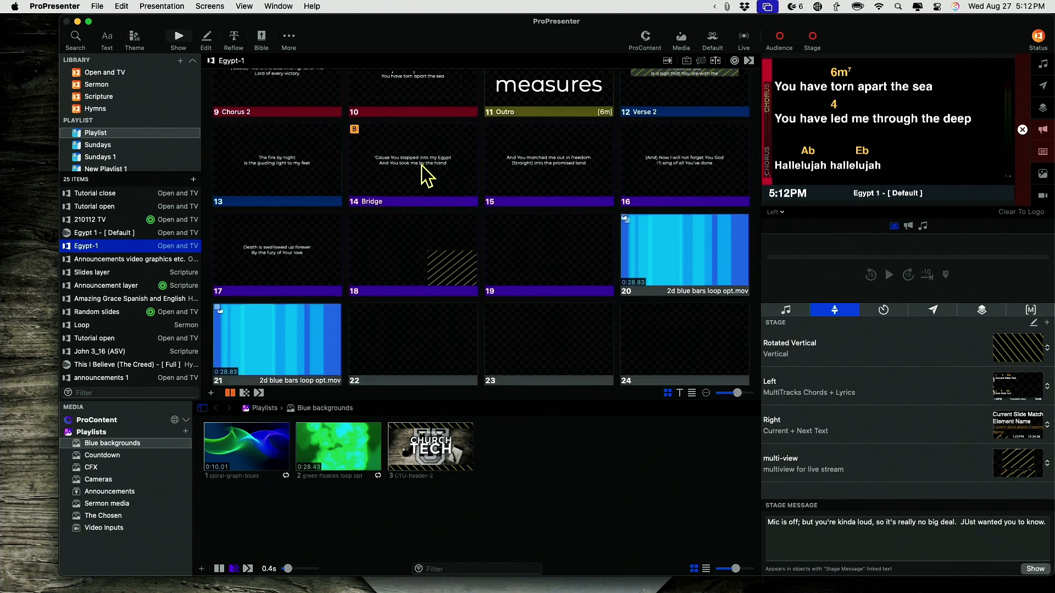
pyautogui.rightClick(421, 166)
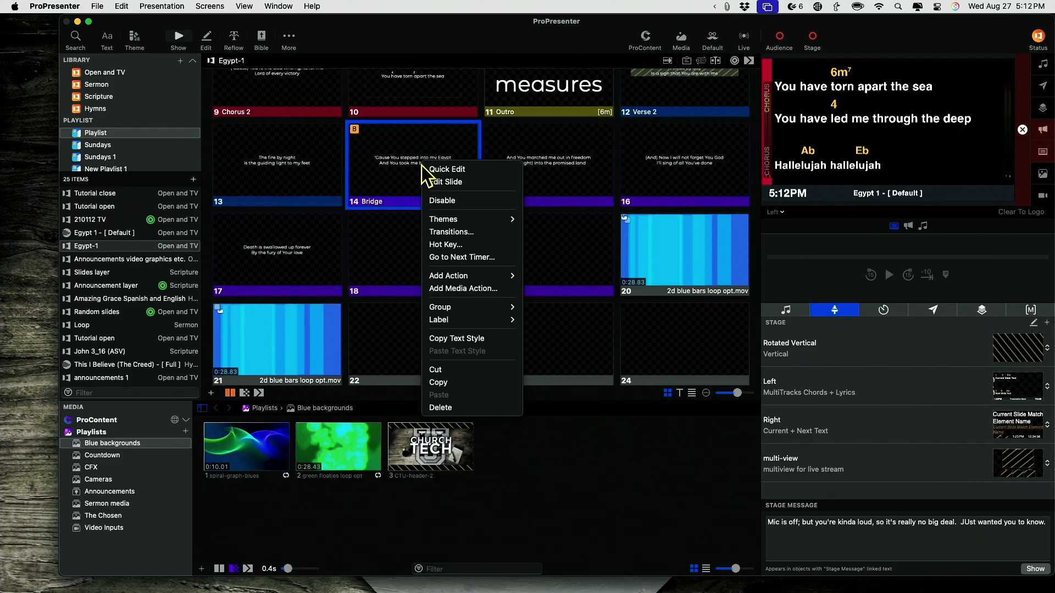
pyautogui.click(443, 186)
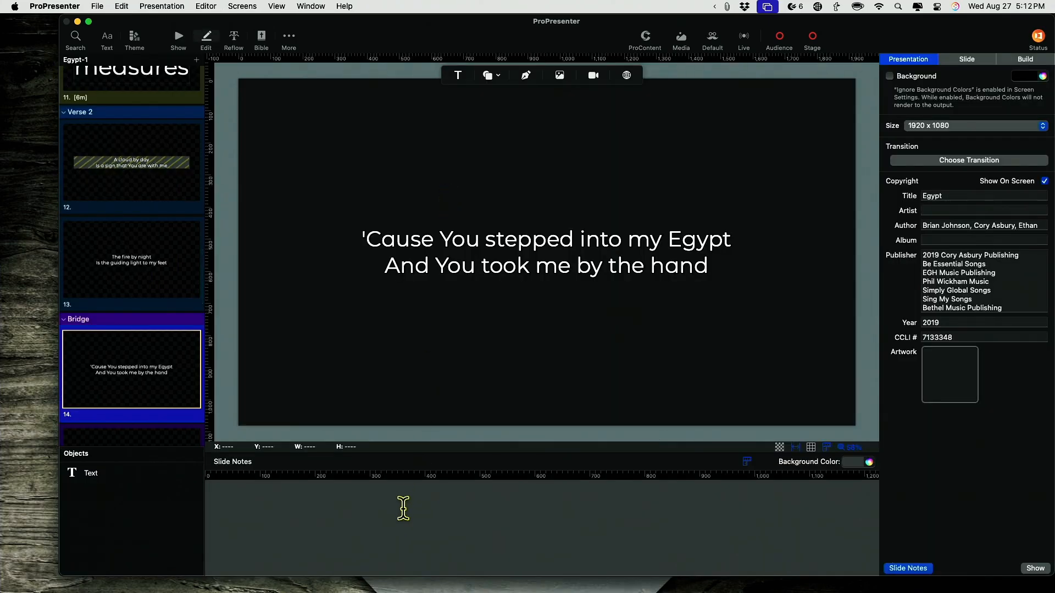
# Enter the chords C, G and Dm in the Bridge slide's notes, spaced widely apart on one line
pyautogui.click(358, 500)
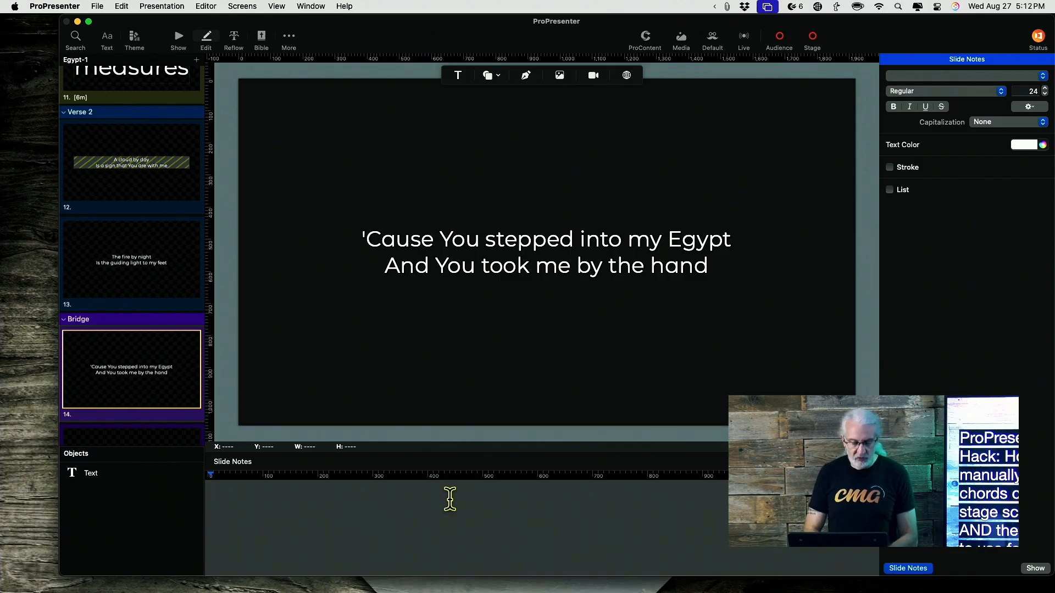
pyautogui.write('C G')
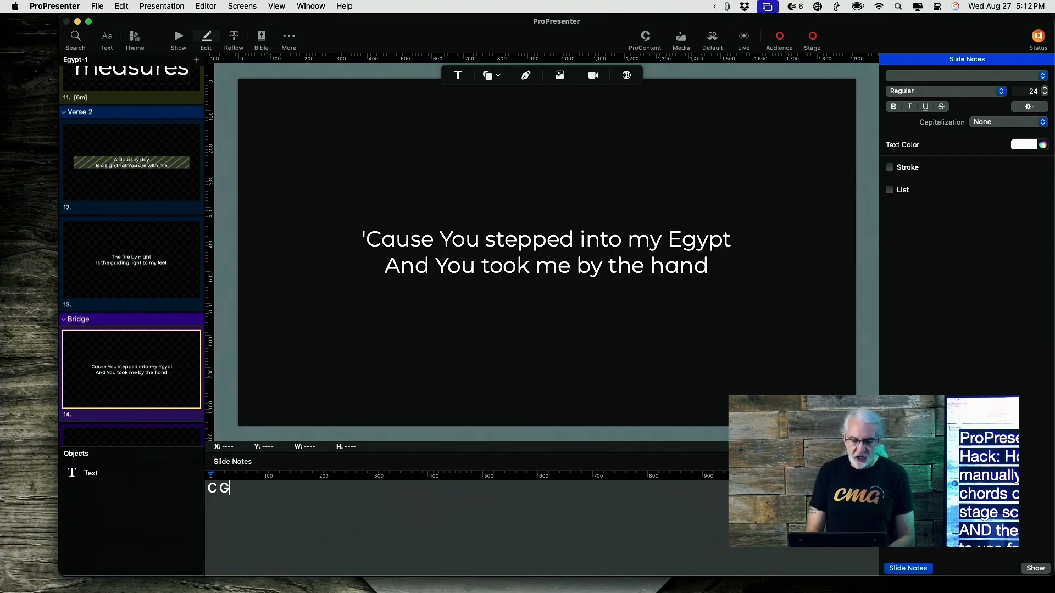
pyautogui.press('BackSpace')
pyautogui.press('BackSpace')
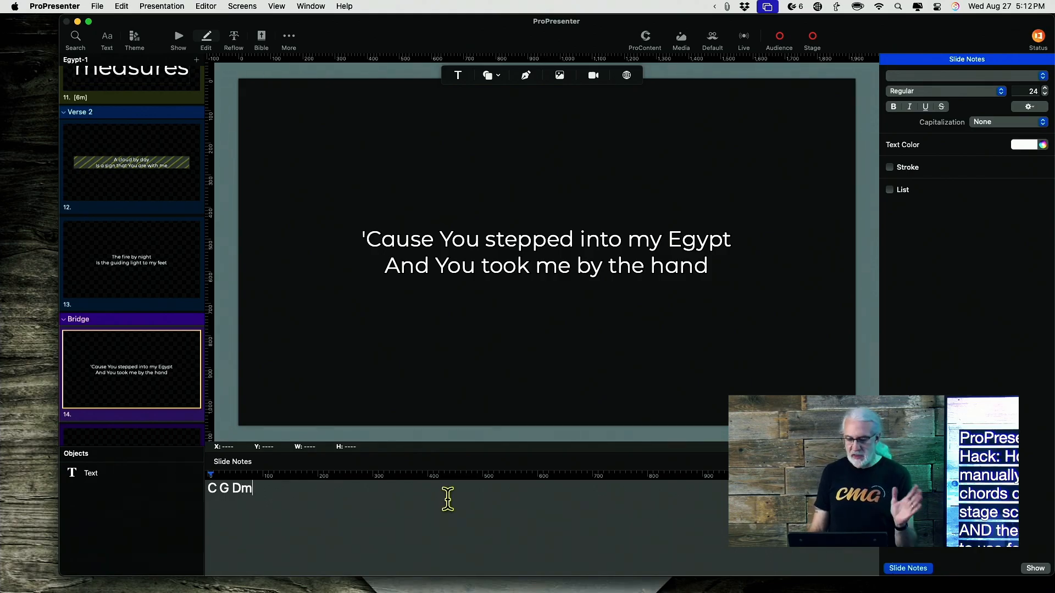
pyautogui.click(235, 488)
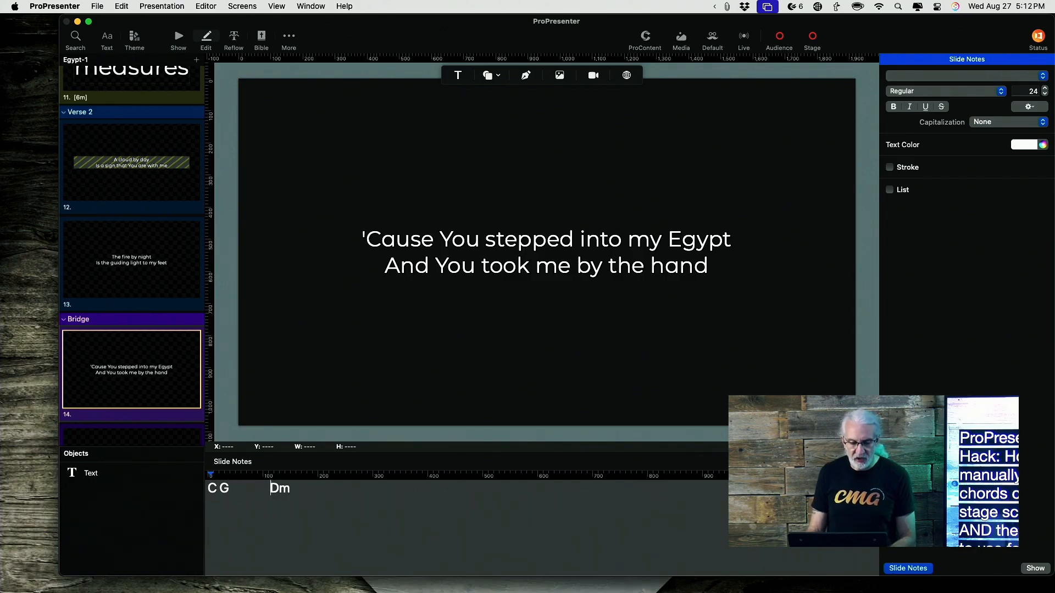
pyautogui.click(219, 489)
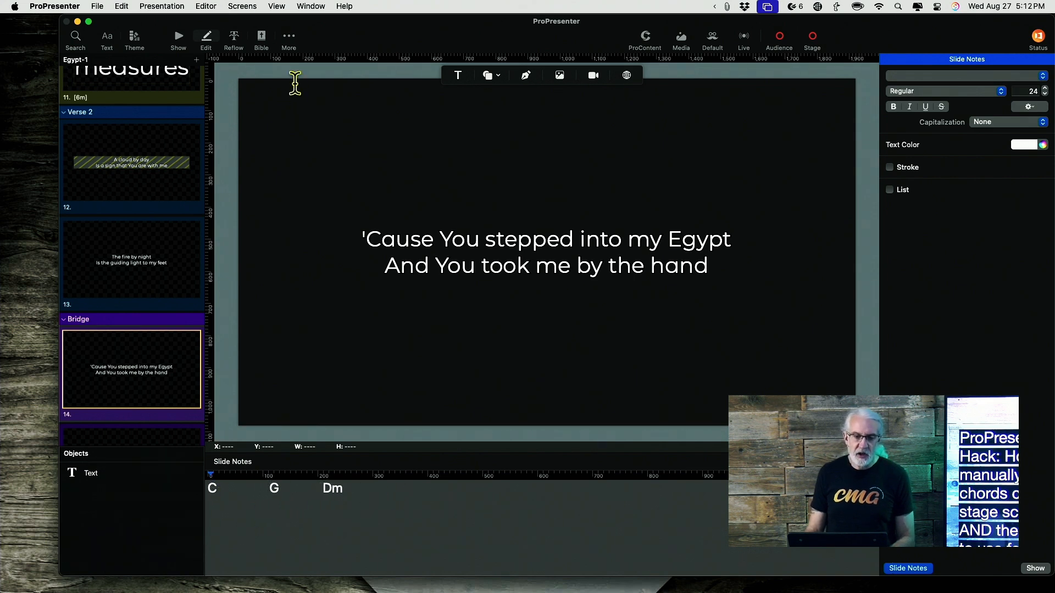
# Open the stage layout editor and add a new Blank layout
pyautogui.click(208, 6)
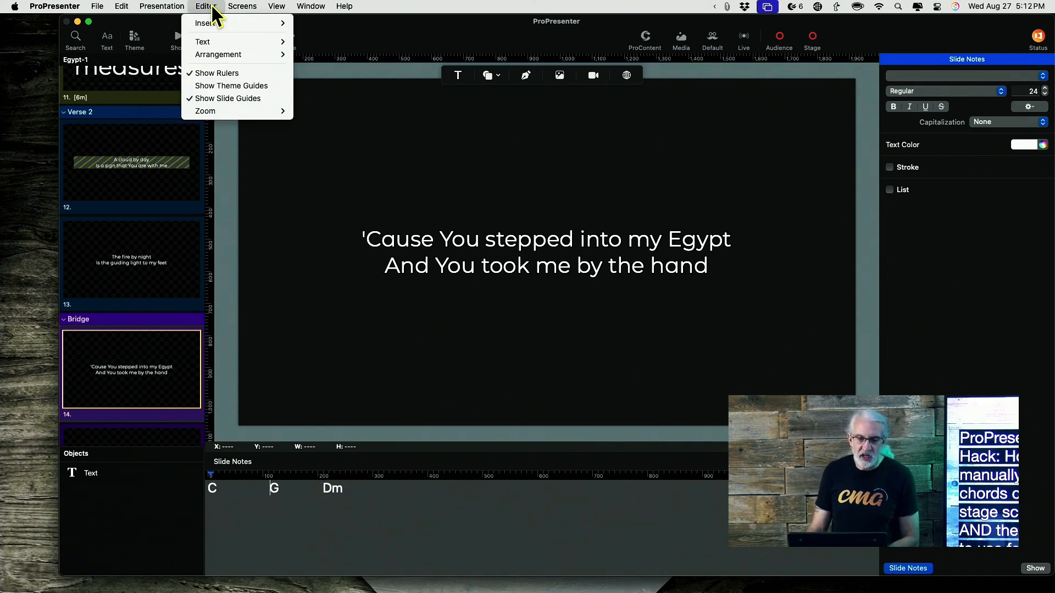
pyautogui.moveTo(238, 5)
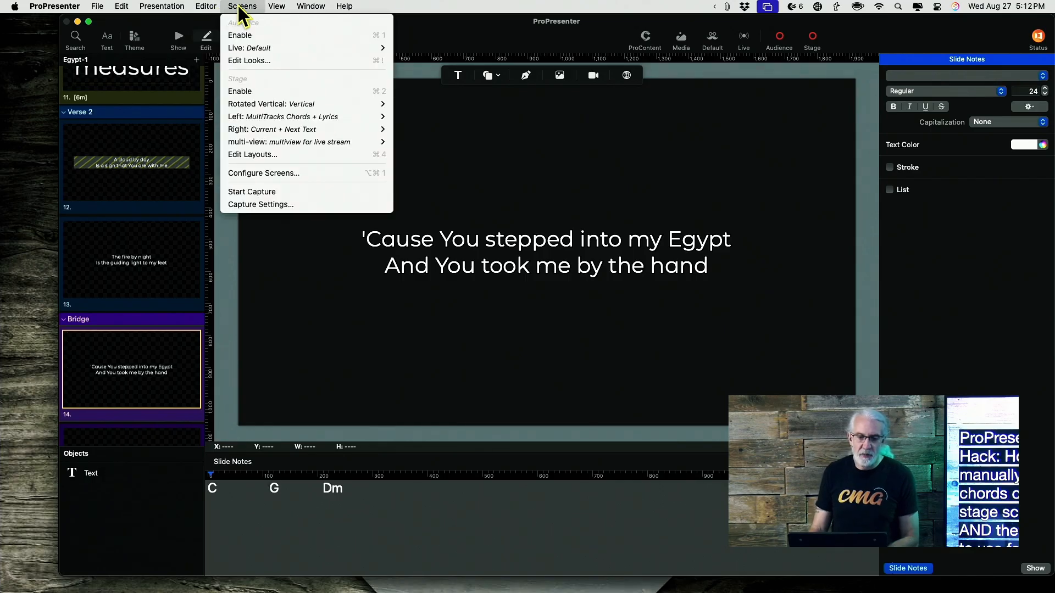
pyautogui.click(252, 155)
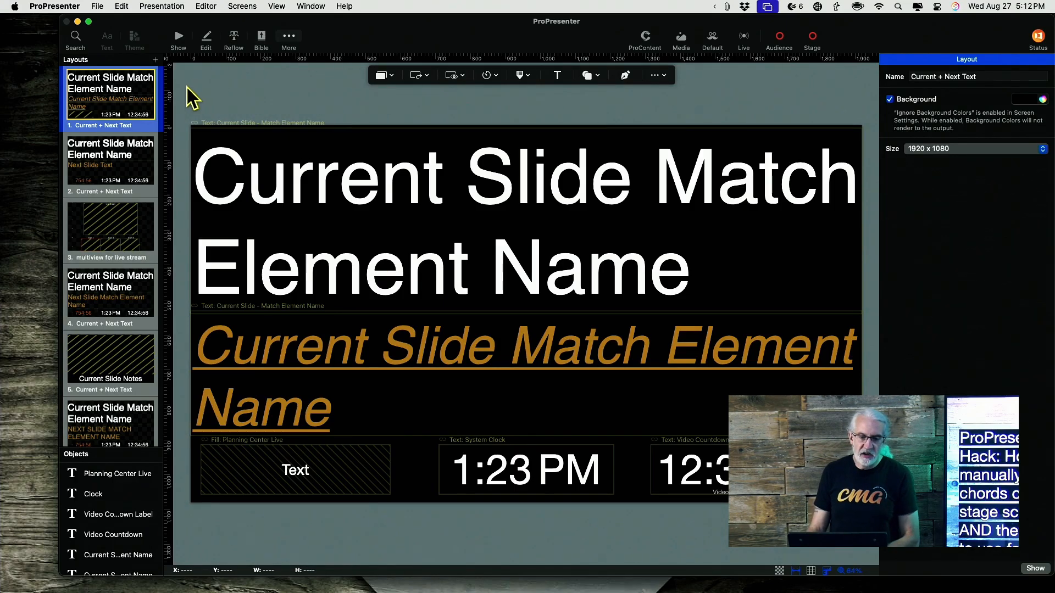
pyautogui.click(154, 60)
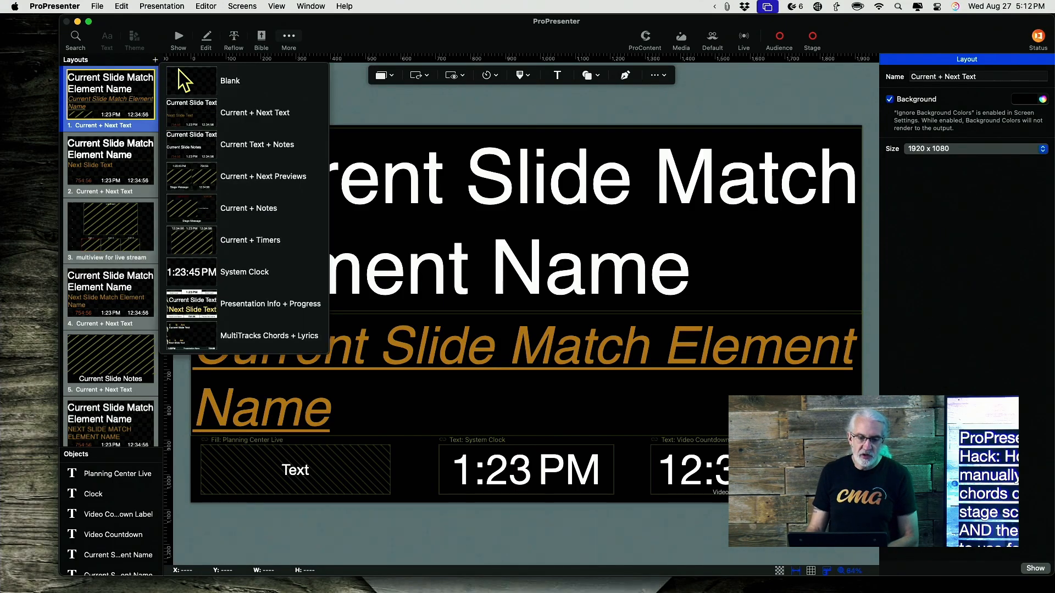
pyautogui.click(202, 83)
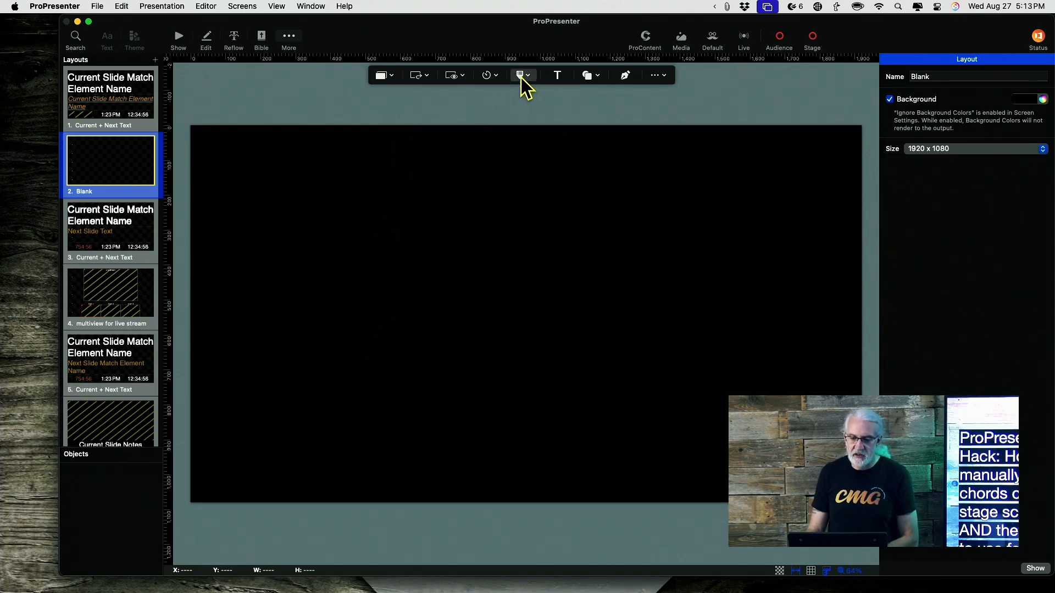
# Add a text object to the blank layout and enable Linked Text with Current Slide as its source
pyautogui.click(557, 76)
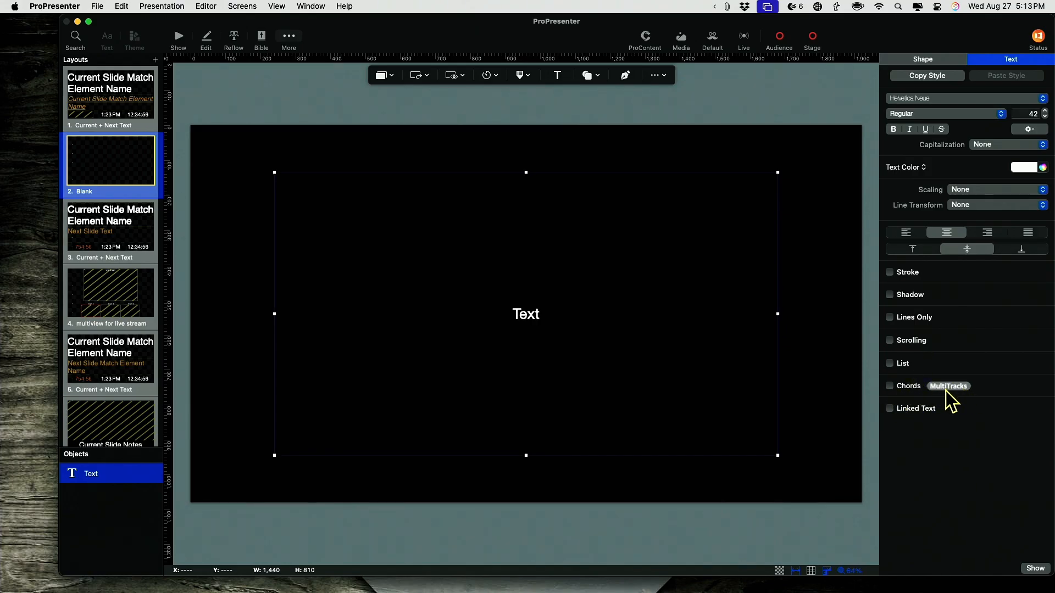
pyautogui.click(889, 410)
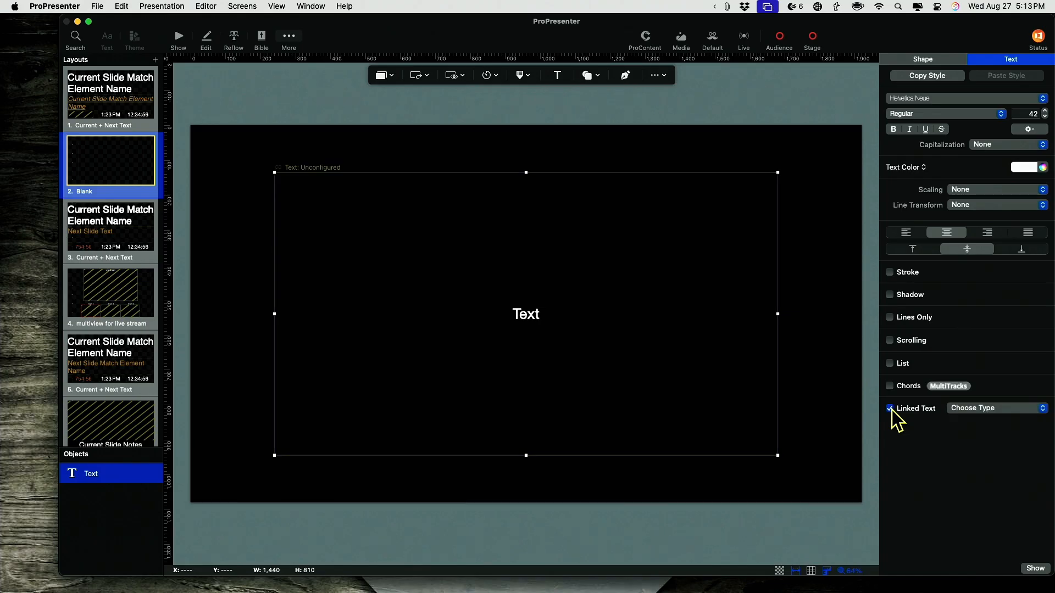
pyautogui.click(1040, 408)
pyautogui.scroll(-5, 1017, 454)
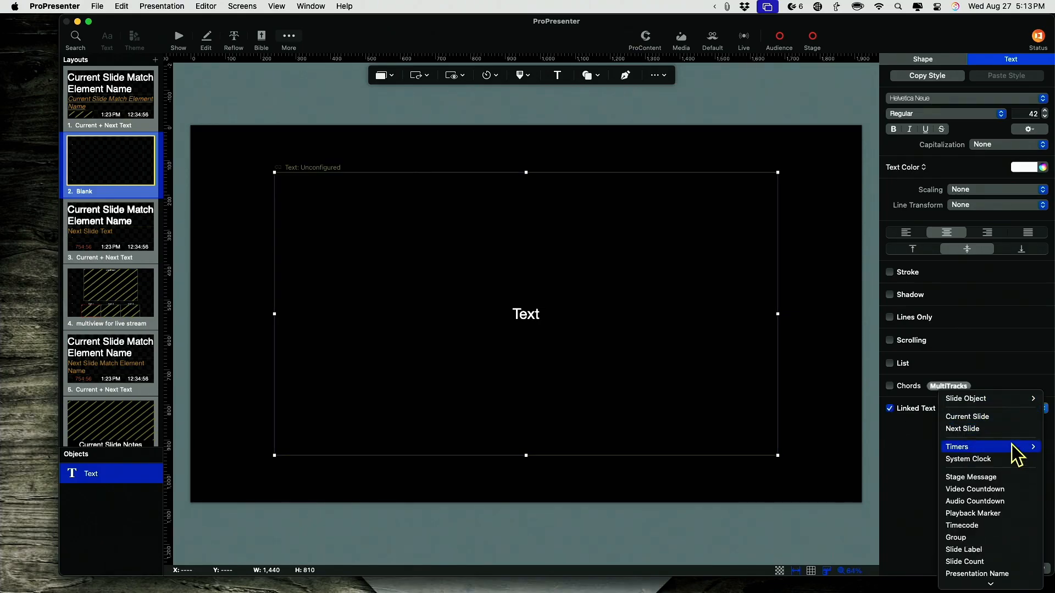
pyautogui.scroll(-1, 1016, 455)
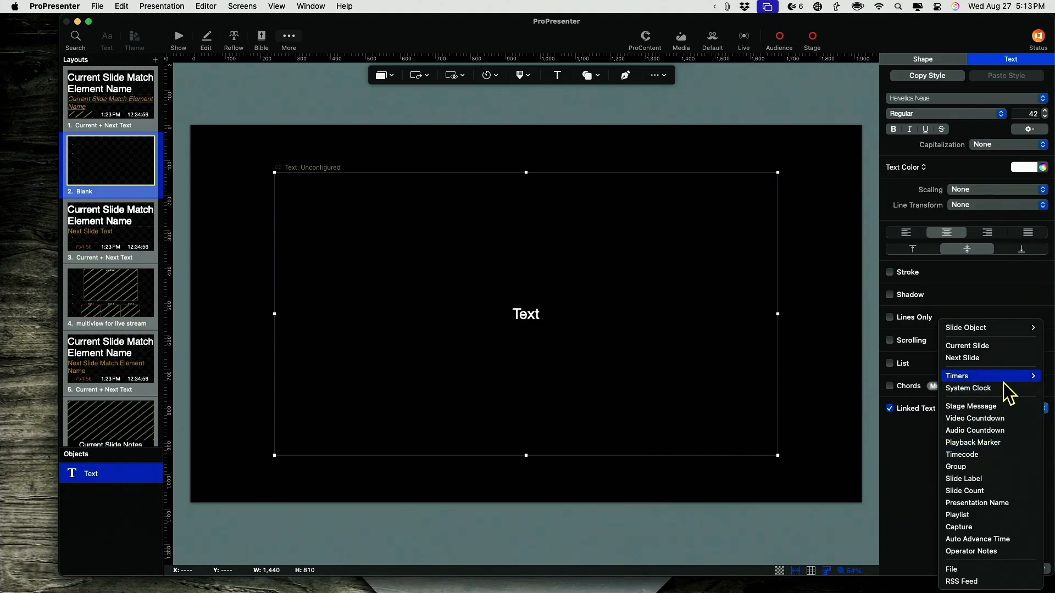
pyautogui.click(1004, 346)
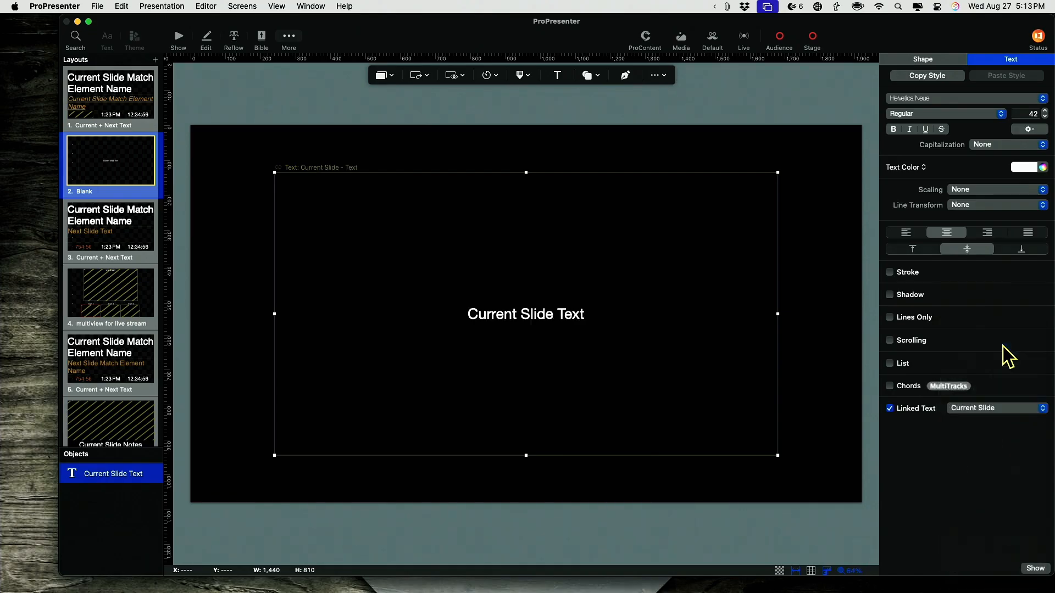
# Set the linked text to show the current slide's Notes and enable Preserve Notes Format
pyautogui.click(1003, 427)
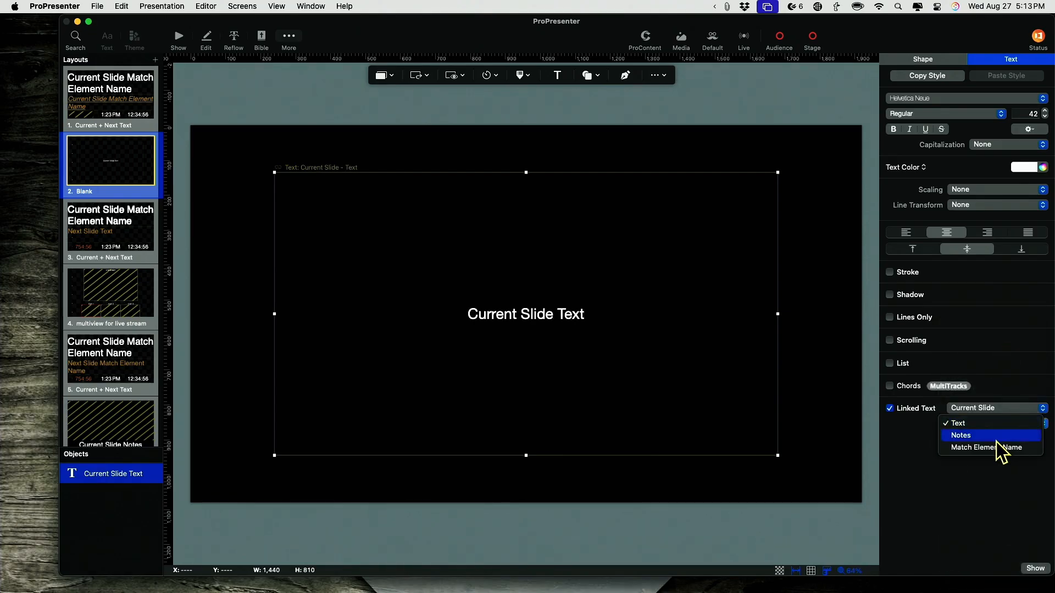
pyautogui.click(996, 441)
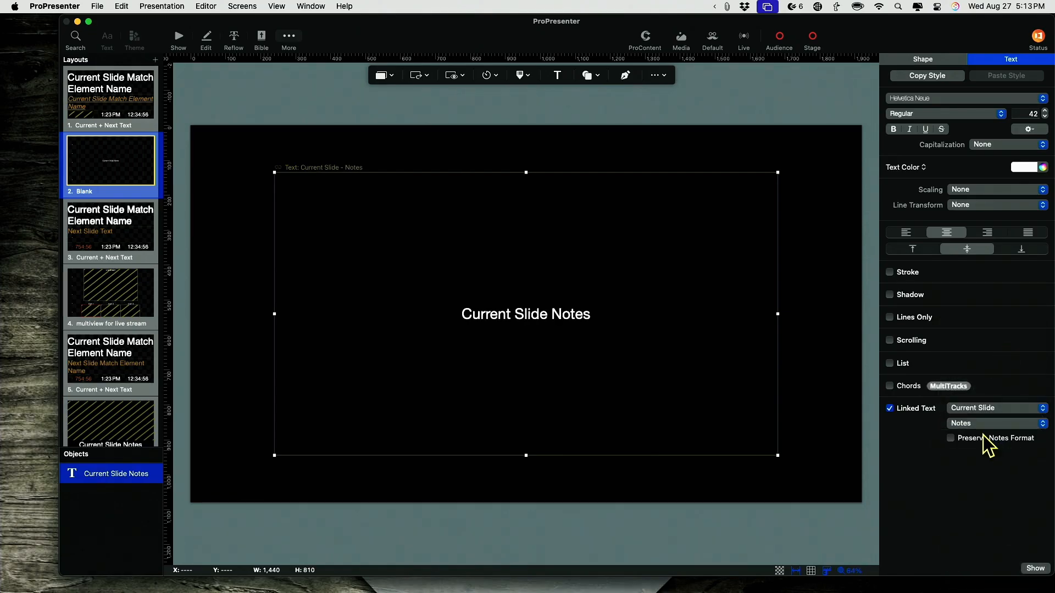
pyautogui.click(951, 438)
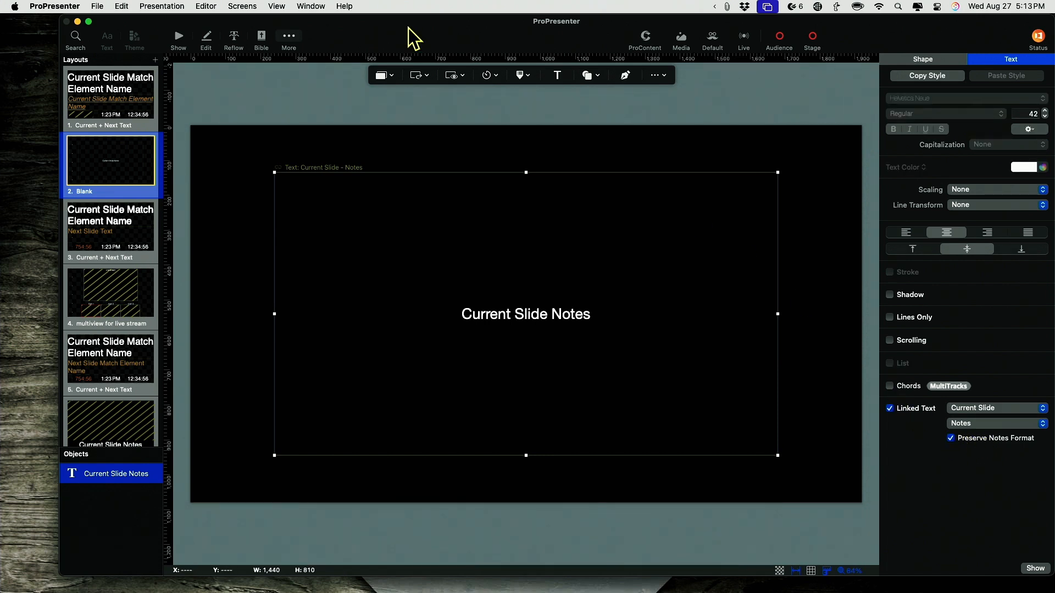
# Rename the new blank stage layout as "Notes chords"
pyautogui.rightClick(94, 190)
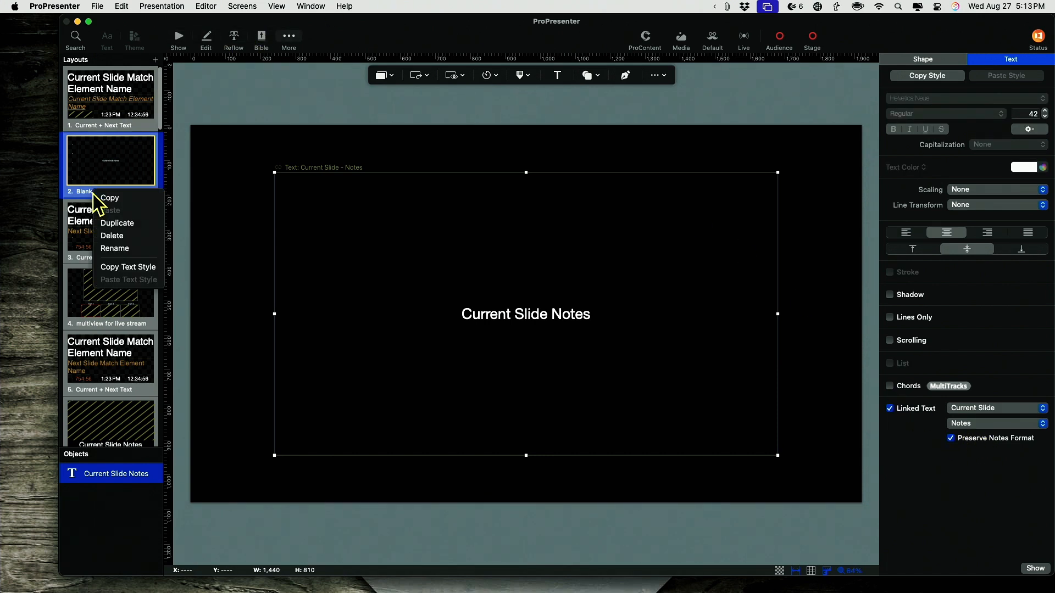
pyautogui.click(121, 249)
pyautogui.write('Notes chords')
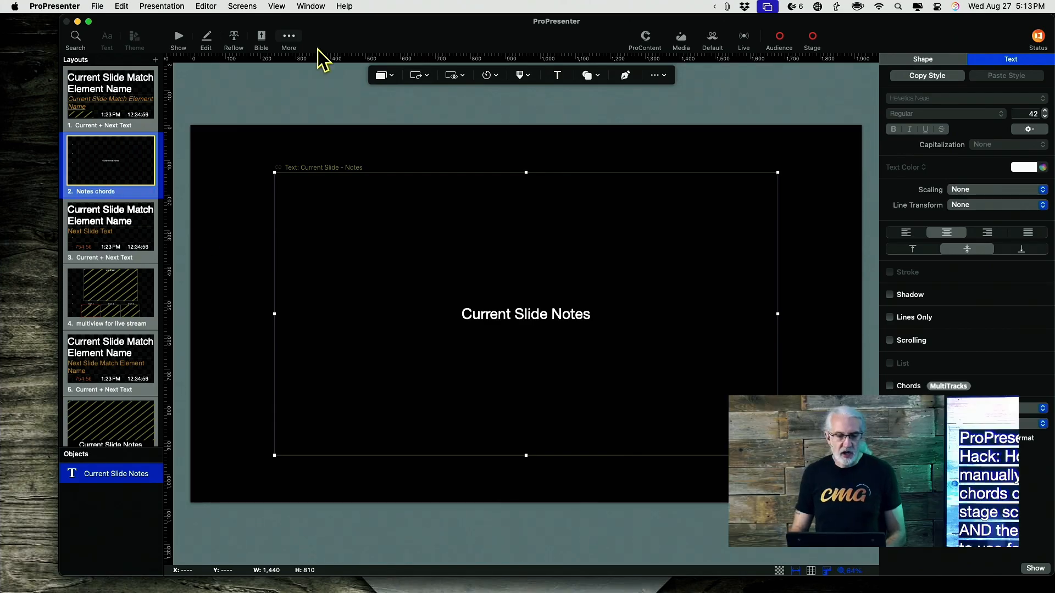
# Return to the show view and assign the Notes chords layout to the Left stage screen
pyautogui.click(179, 38)
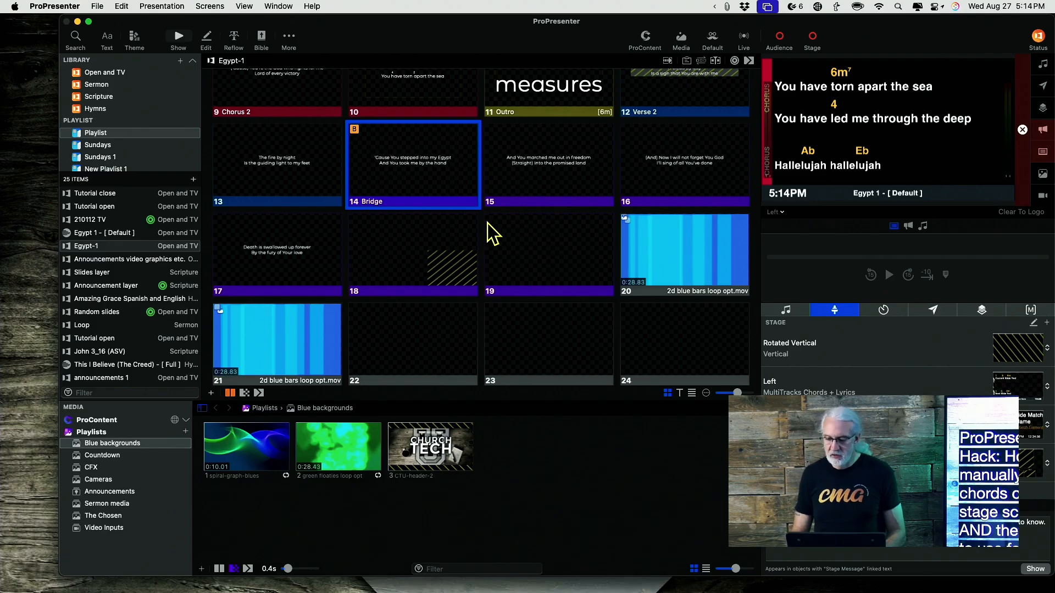
pyautogui.click(1047, 388)
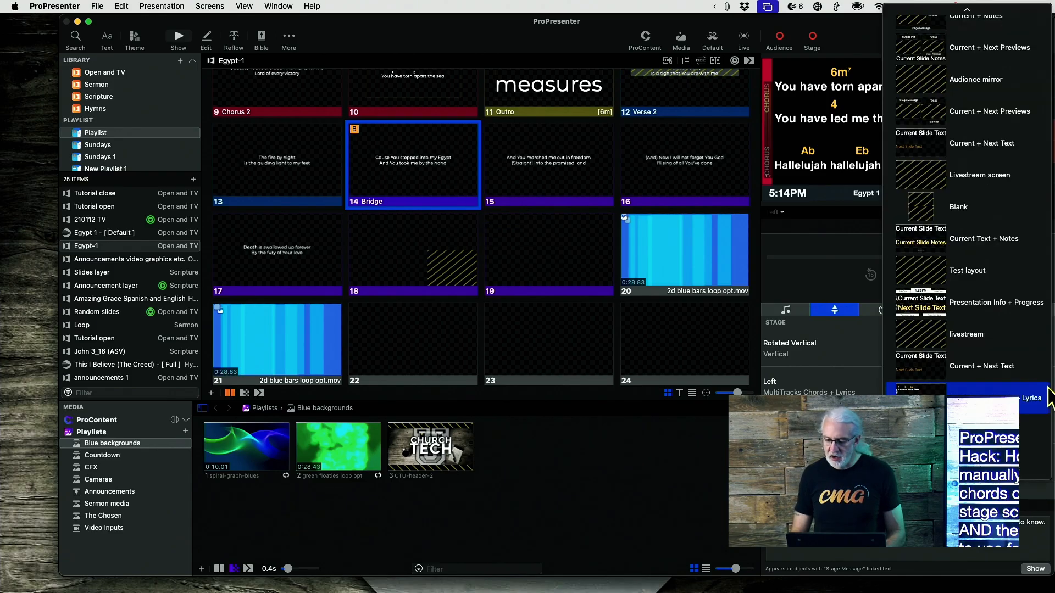
pyautogui.scroll(5, 975, 83)
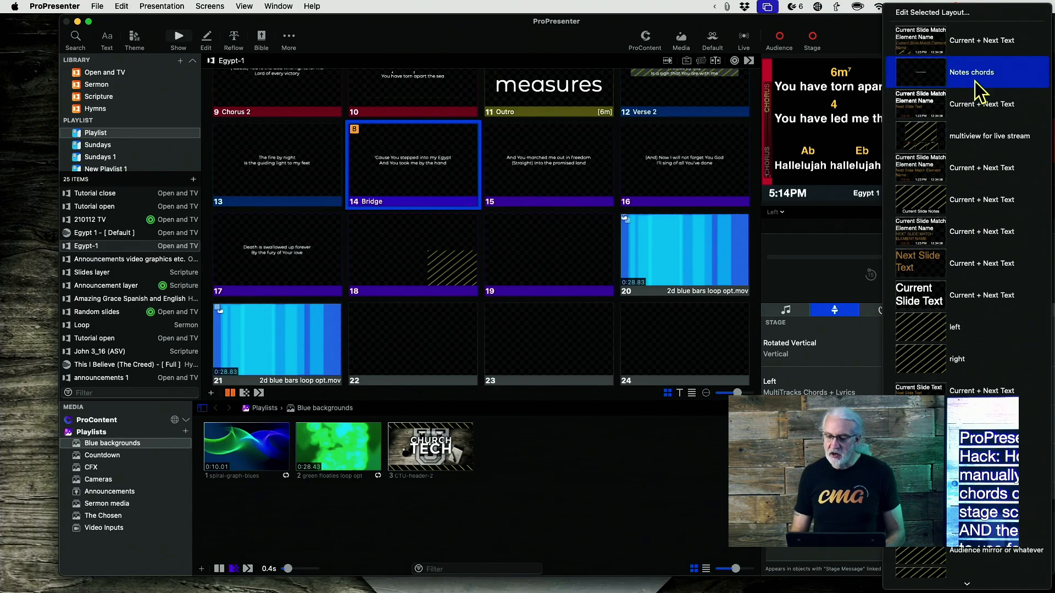
pyautogui.click(975, 81)
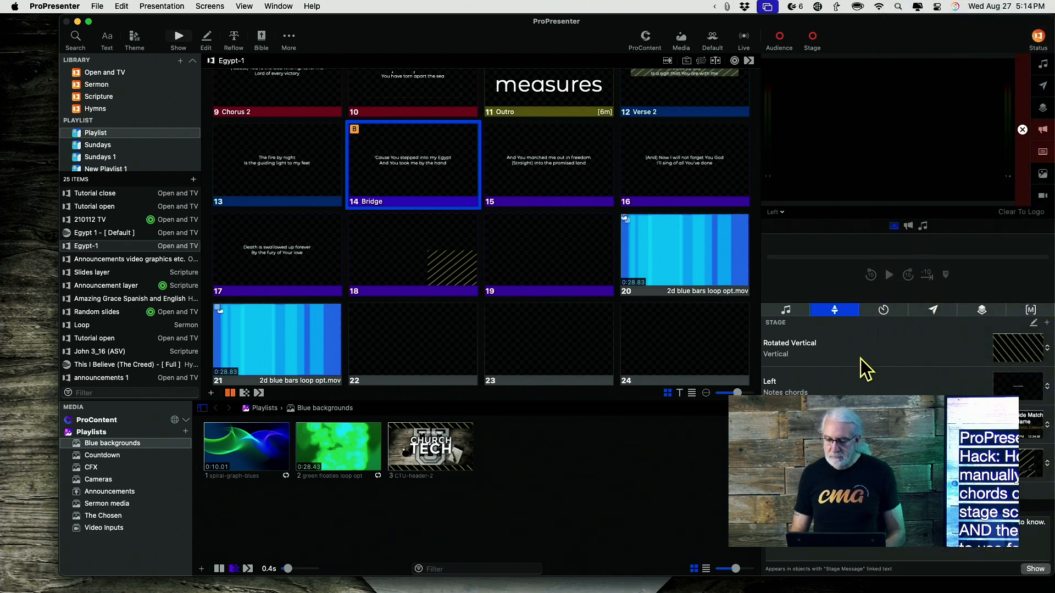
# Trigger the Bridge slide (slide 14) to output its chord notes on the Left stage screen
pyautogui.click(297, 164)
pyautogui.click(403, 166)
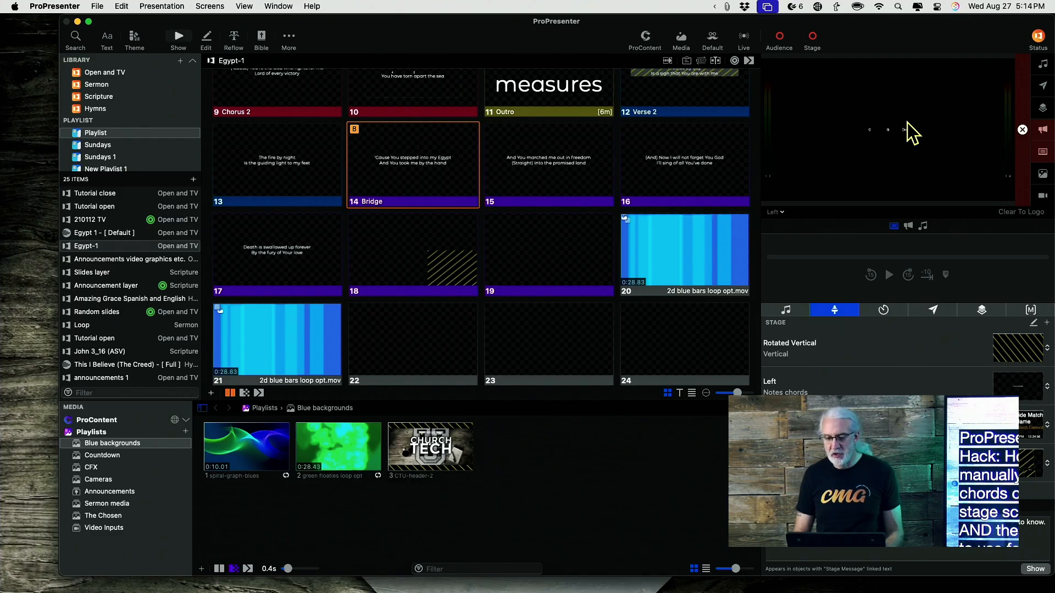
# Set the text size of the C G Dm chord line in the Bridge slide's notes to 60
pyautogui.rightClick(374, 167)
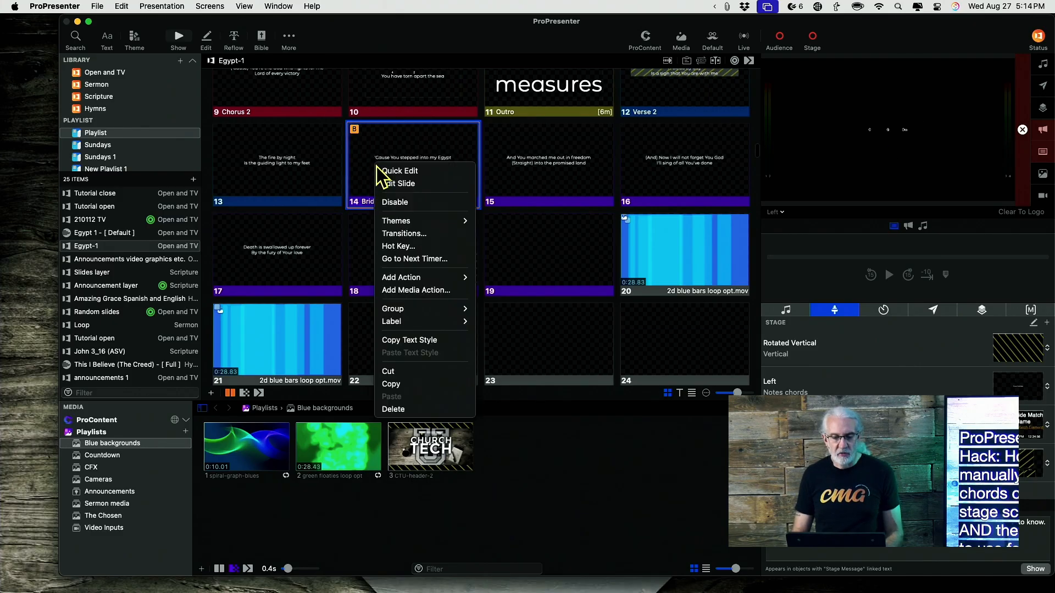
pyautogui.click(391, 186)
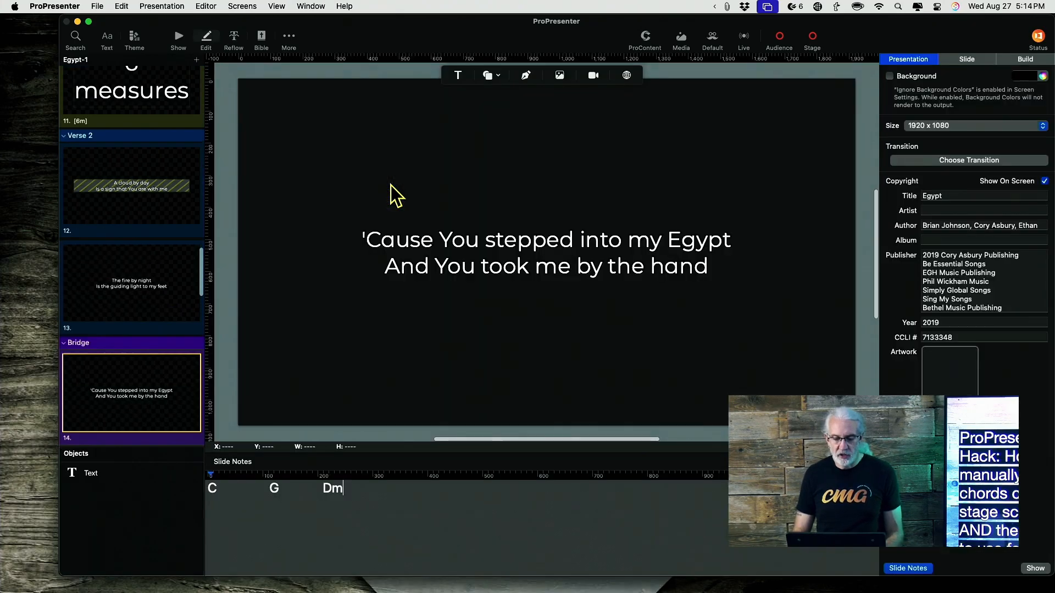
pyautogui.moveTo(381, 494); pyautogui.dragTo(160, 478)
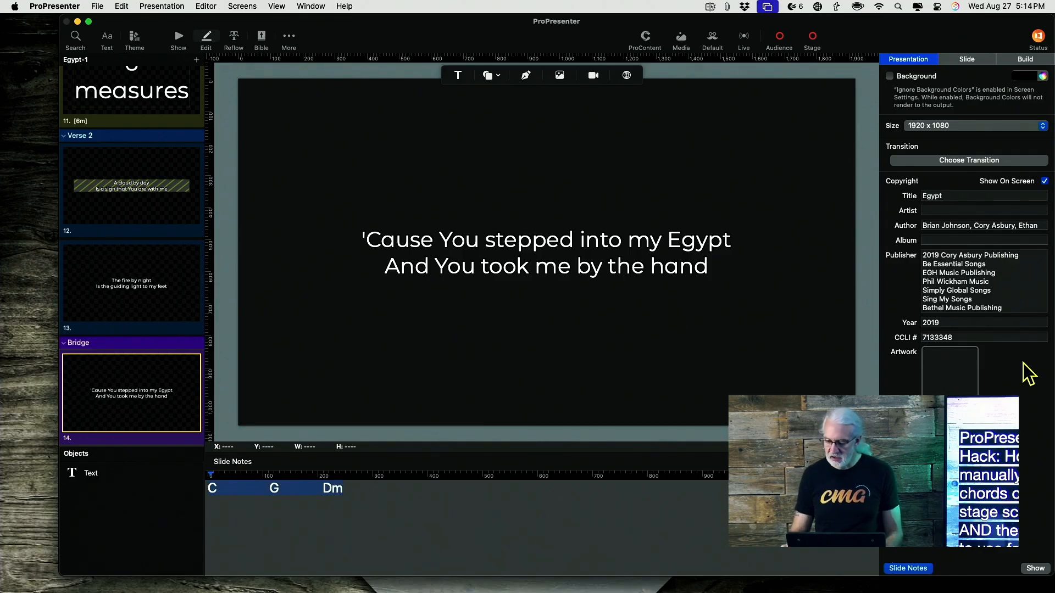
pyautogui.click(968, 65)
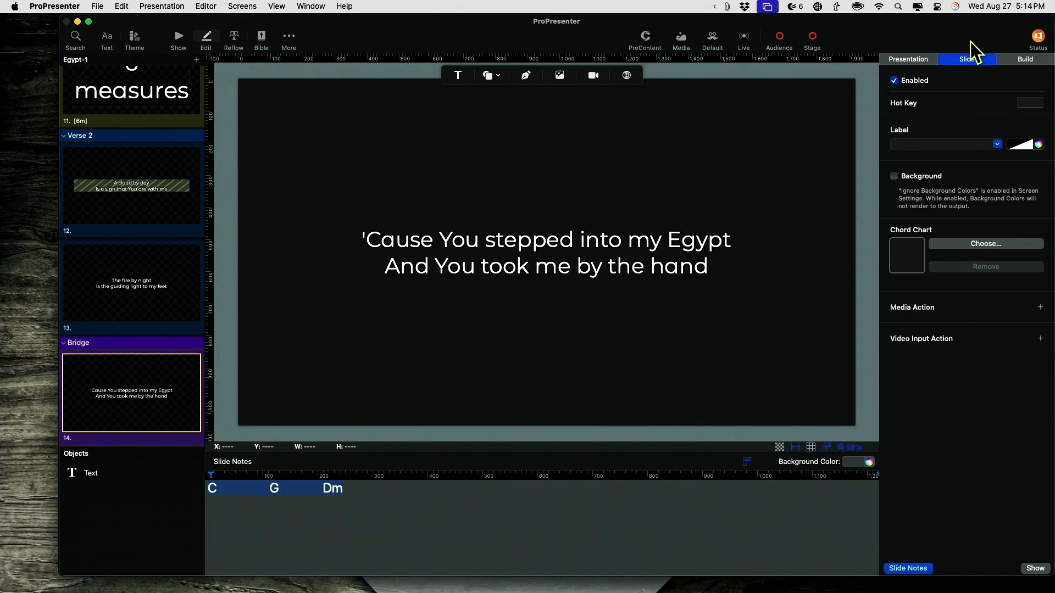
pyautogui.click(776, 344)
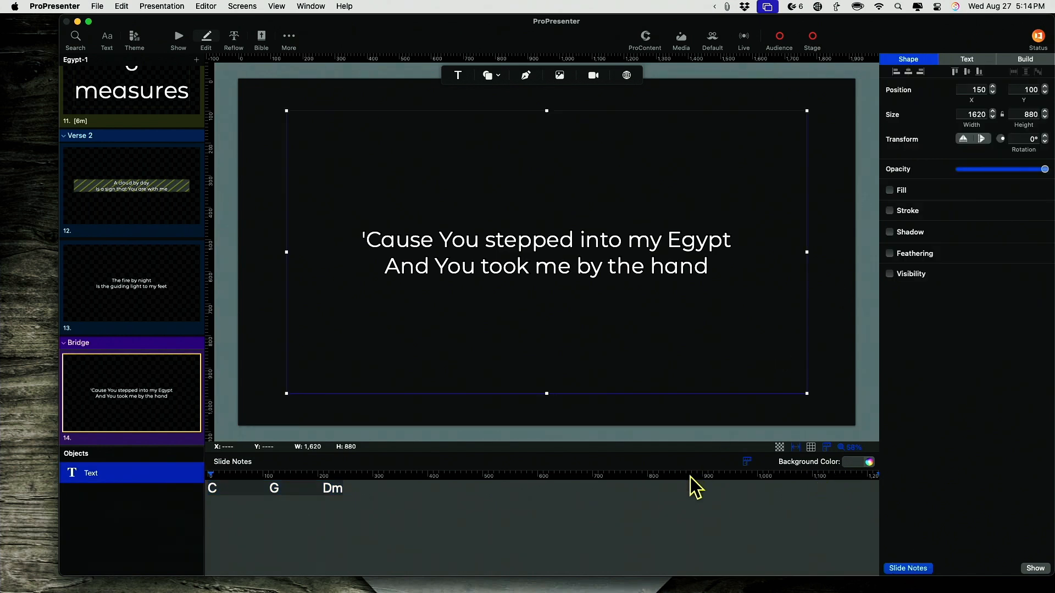
pyautogui.click(659, 491)
pyautogui.moveTo(659, 490); pyautogui.dragTo(367, 445)
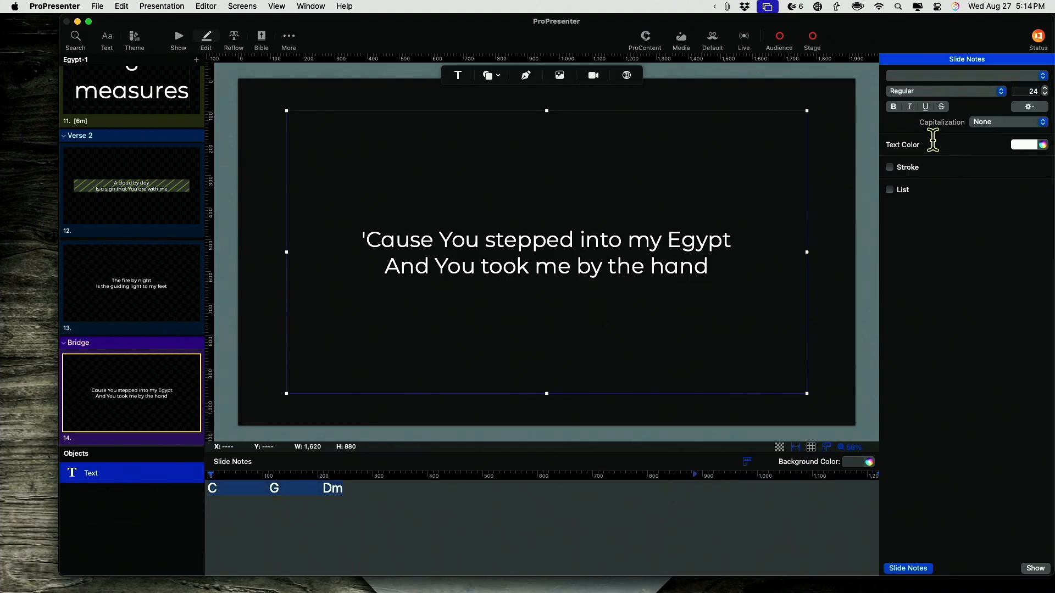
pyautogui.click(1045, 89)
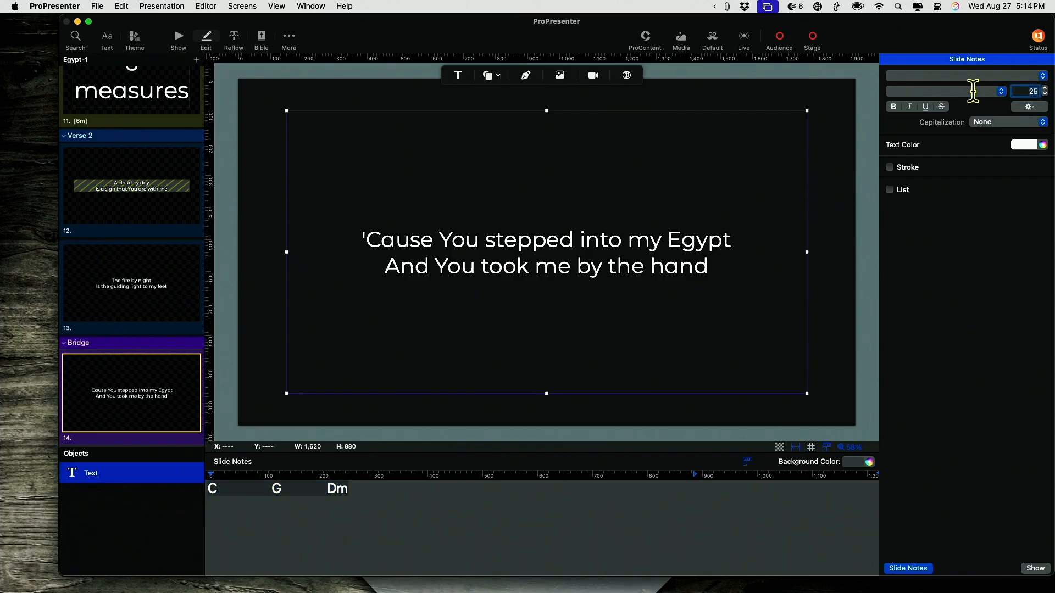
pyautogui.write('60')
pyautogui.press('Return')
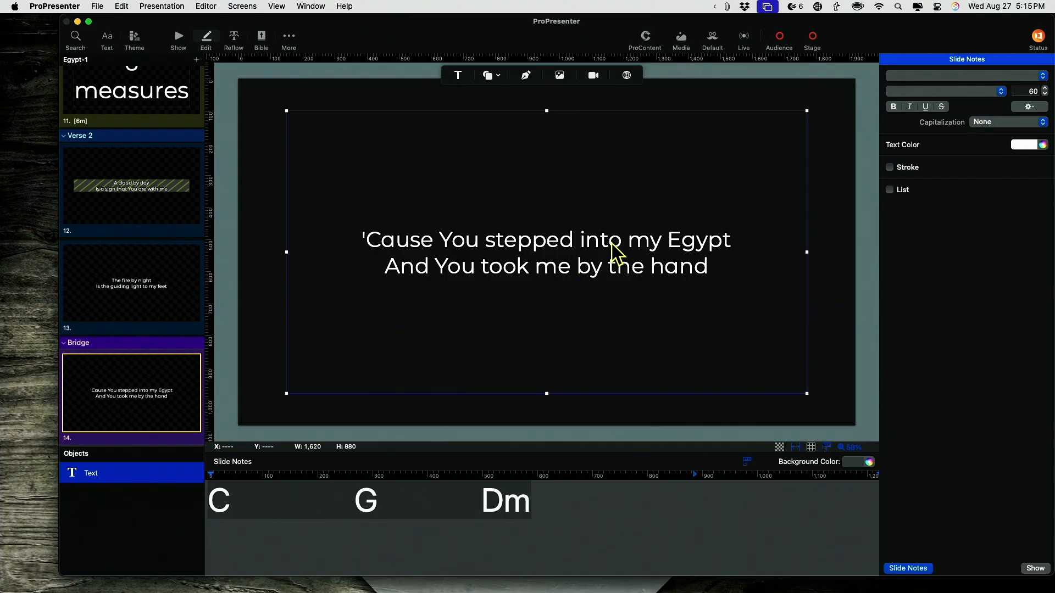
# Copy both lyric lines from the Bridge slide into its slide notes, on a new line beneath the chords
pyautogui.click(737, 256)
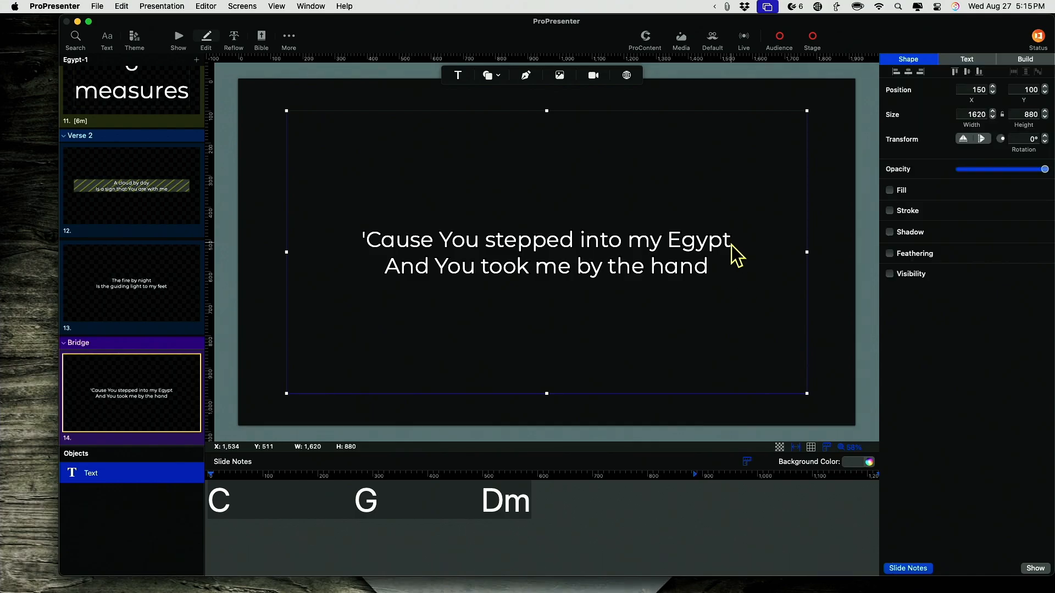
pyautogui.doubleClick(733, 246)
pyautogui.moveTo(732, 246); pyautogui.dragTo(408, 183)
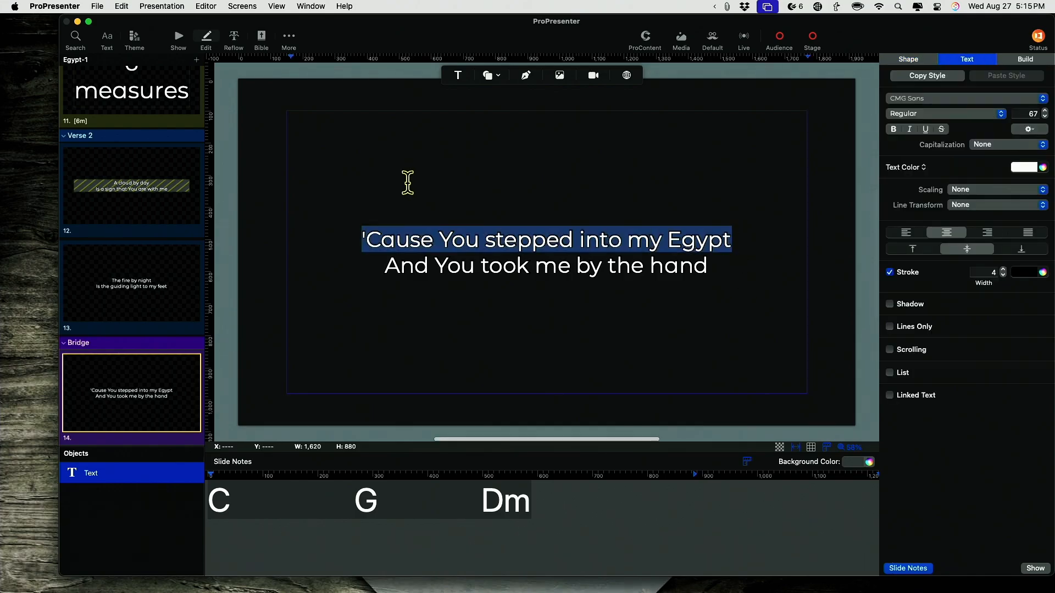
pyautogui.click(360, 235)
pyautogui.moveTo(373, 235); pyautogui.dragTo(710, 295)
pyautogui.press('super+c')
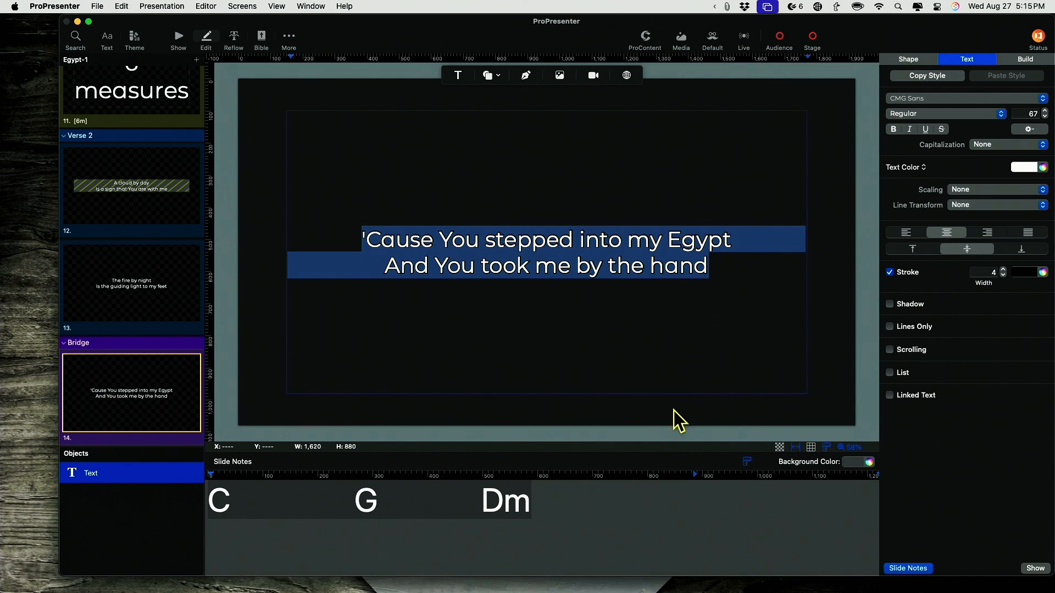
pyautogui.click(589, 501)
pyautogui.press('Return')
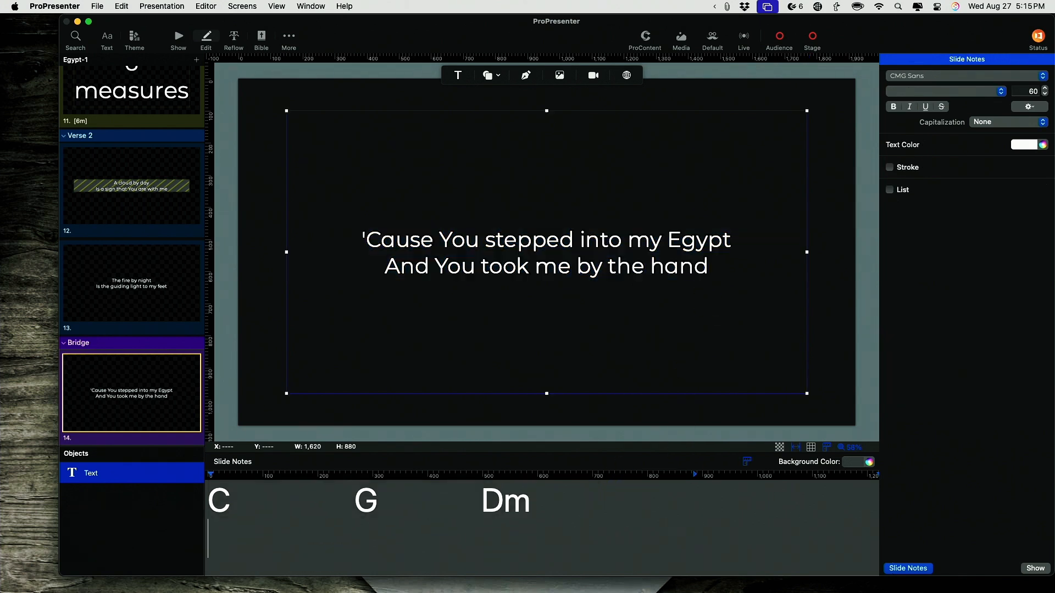
pyautogui.press('super+v')
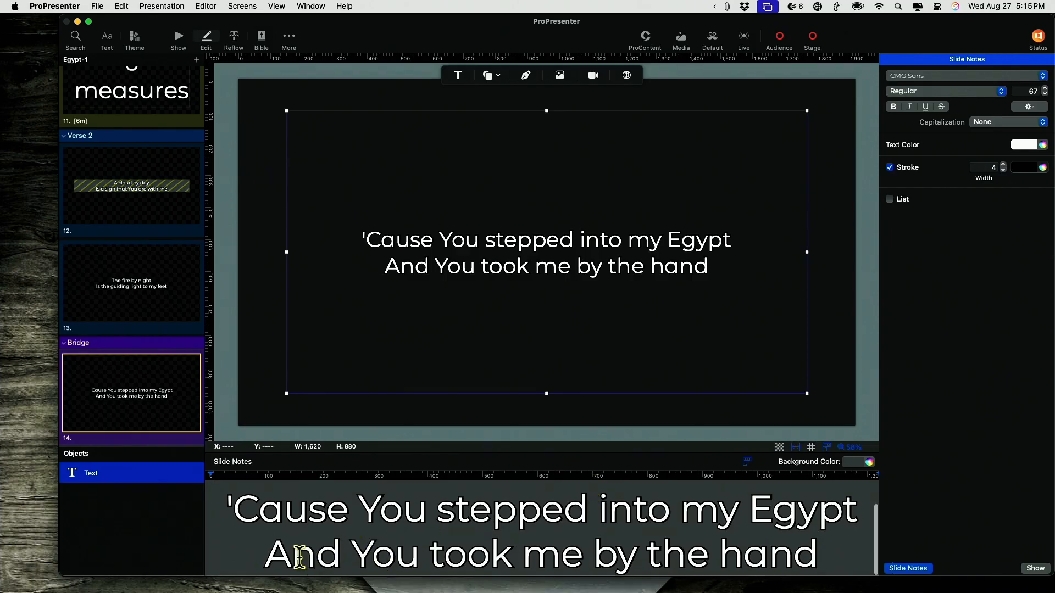
# Insert a second C G Dm chord line in the slide notes, directly above "And You took me by the hand"
pyautogui.click(268, 554)
pyautogui.press('Return')
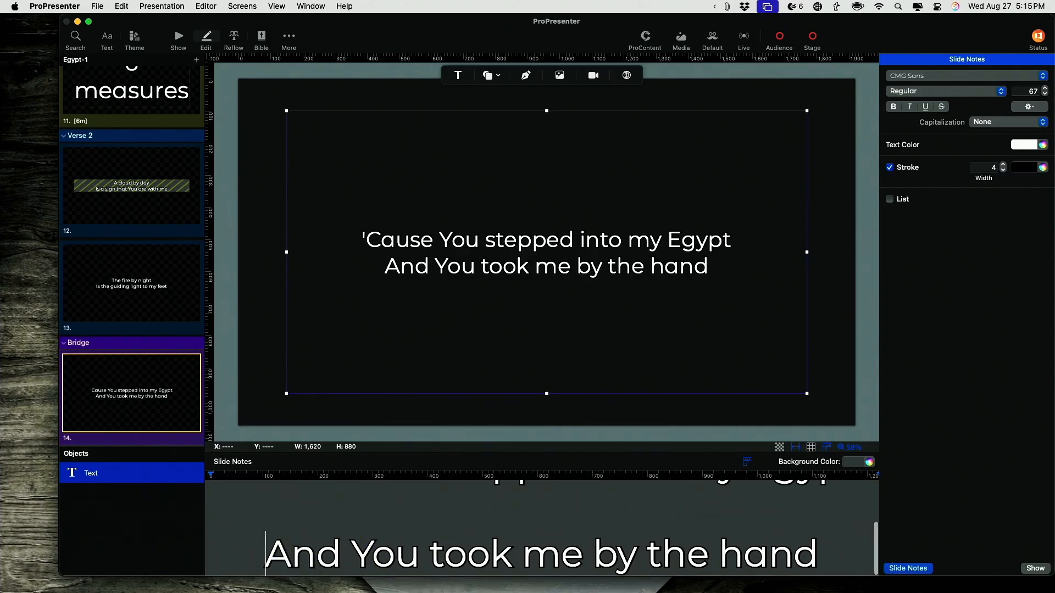
pyautogui.scroll(3, 293, 531)
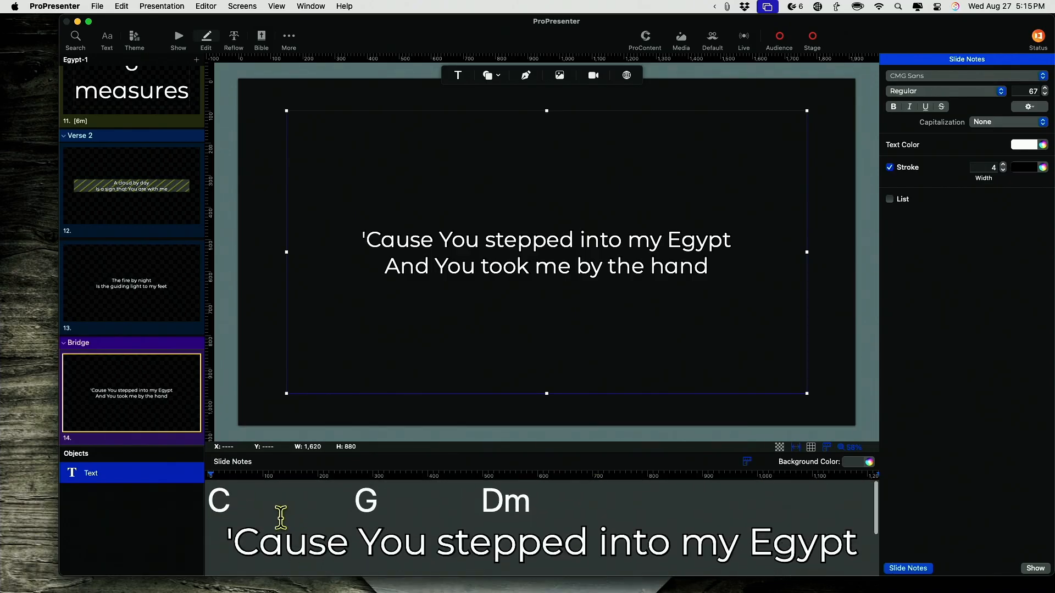
pyautogui.moveTo(541, 506); pyautogui.dragTo(112, 469)
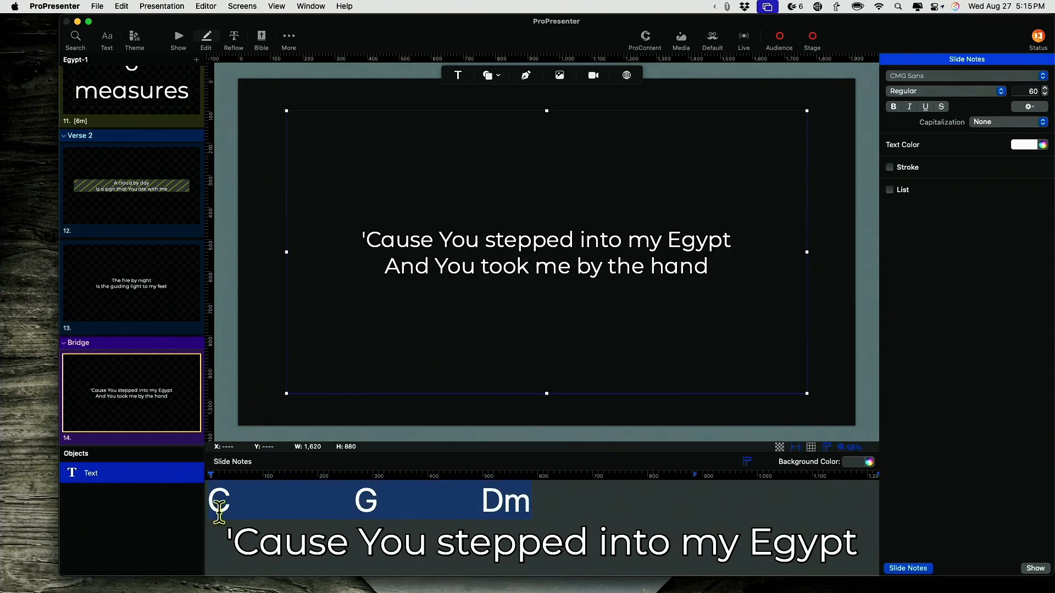
pyautogui.scroll(-2, 279, 514)
pyautogui.scroll(-2, 281, 512)
pyautogui.click(292, 514)
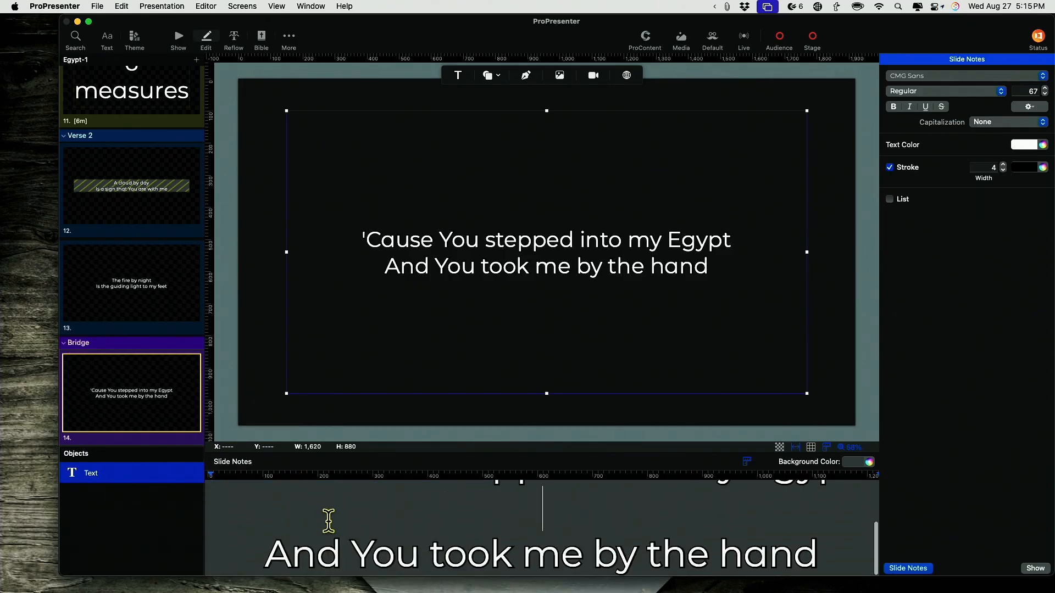
pyautogui.write('C                  G               Dm')
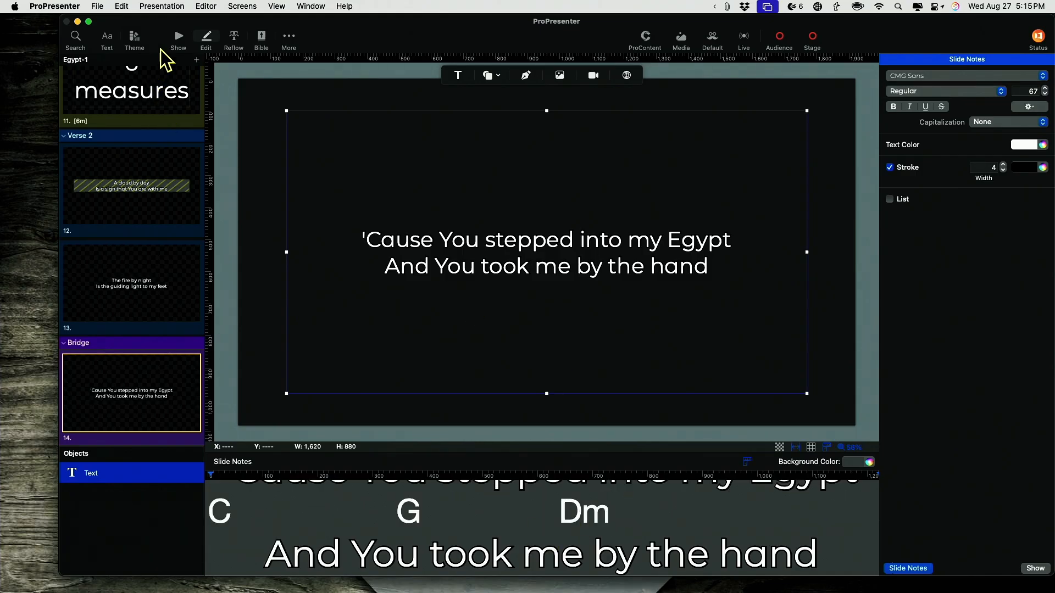
# Return to the show view and trigger the Bridge slide to display its chords and lyrics on the stage screen
pyautogui.click(177, 42)
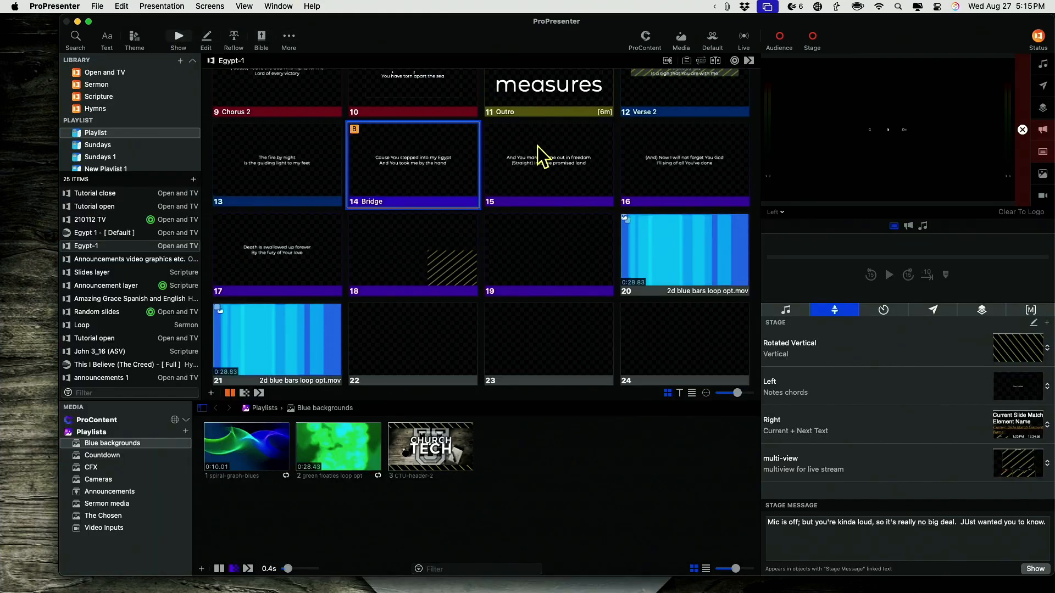
pyautogui.click(395, 170)
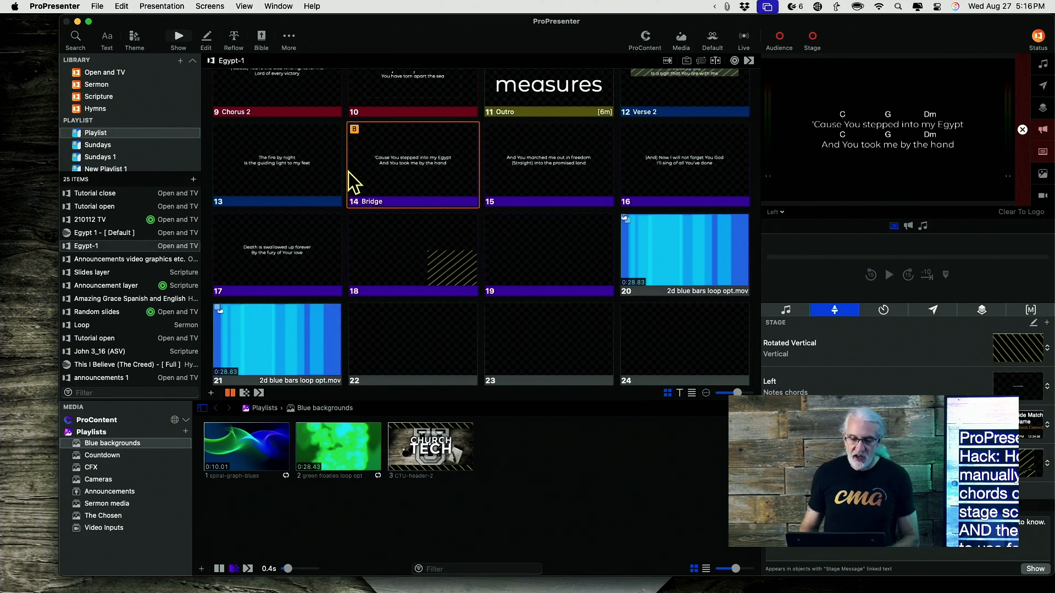
# Replace the first chord line in the Bridge slide's notes with the number chords 1, 5 and 2m
pyautogui.rightClick(404, 149)
pyautogui.click(421, 168)
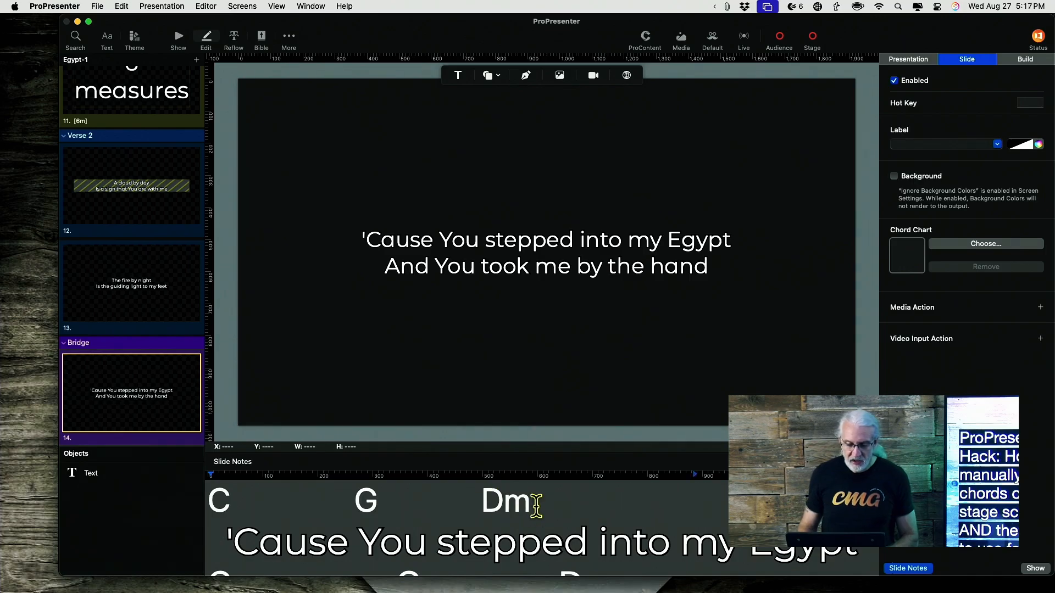
pyautogui.moveTo(535, 504); pyautogui.dragTo(169, 490)
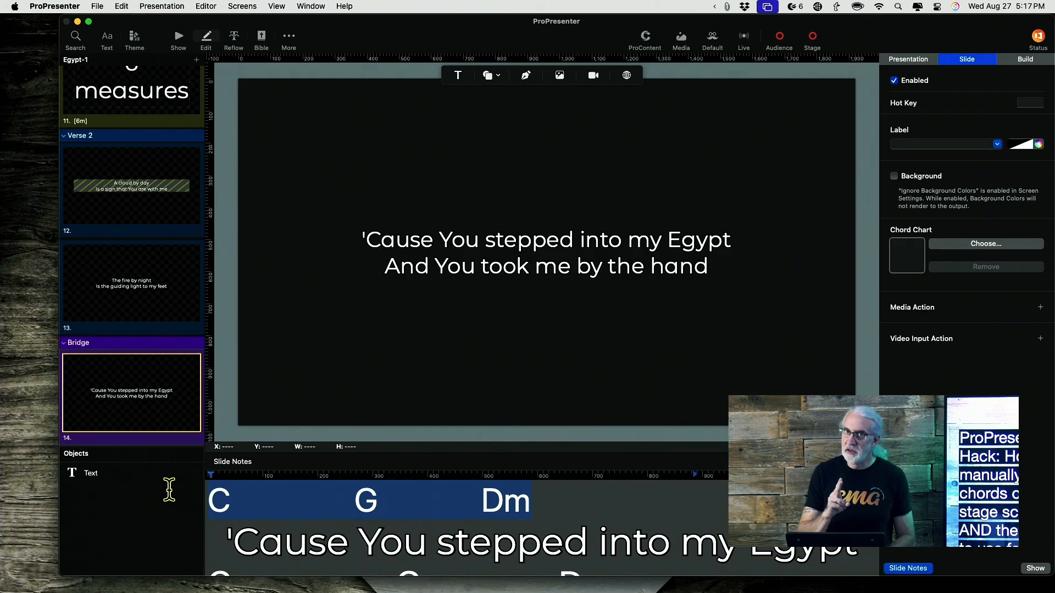
pyautogui.write('1')
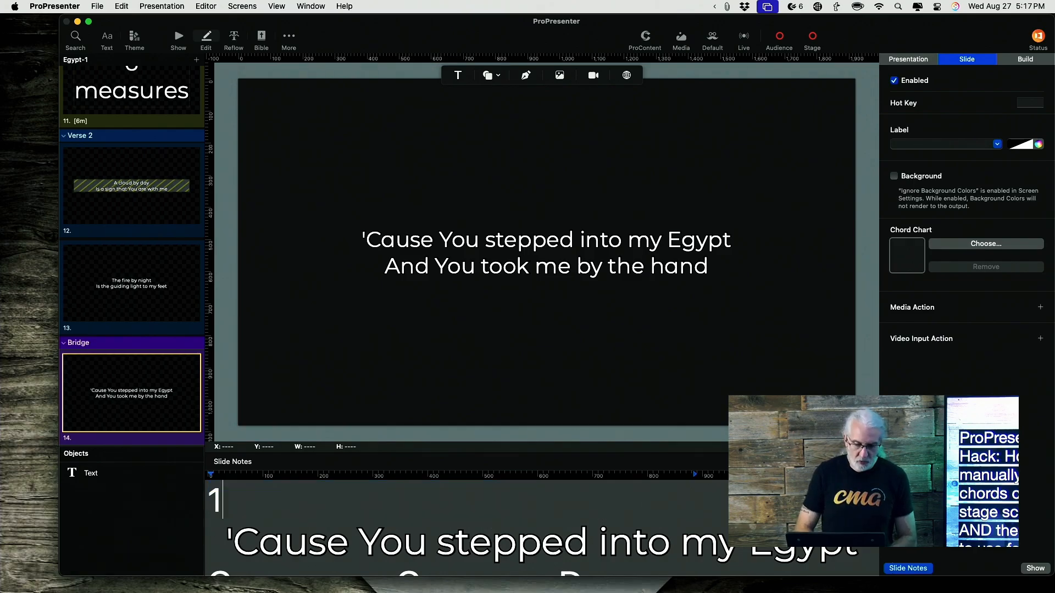
pyautogui.write('.')
pyautogui.press('BackSpace')
pyautogui.press('BackSpace')
pyautogui.press('BackSpace')
pyautogui.press('BackSpace')
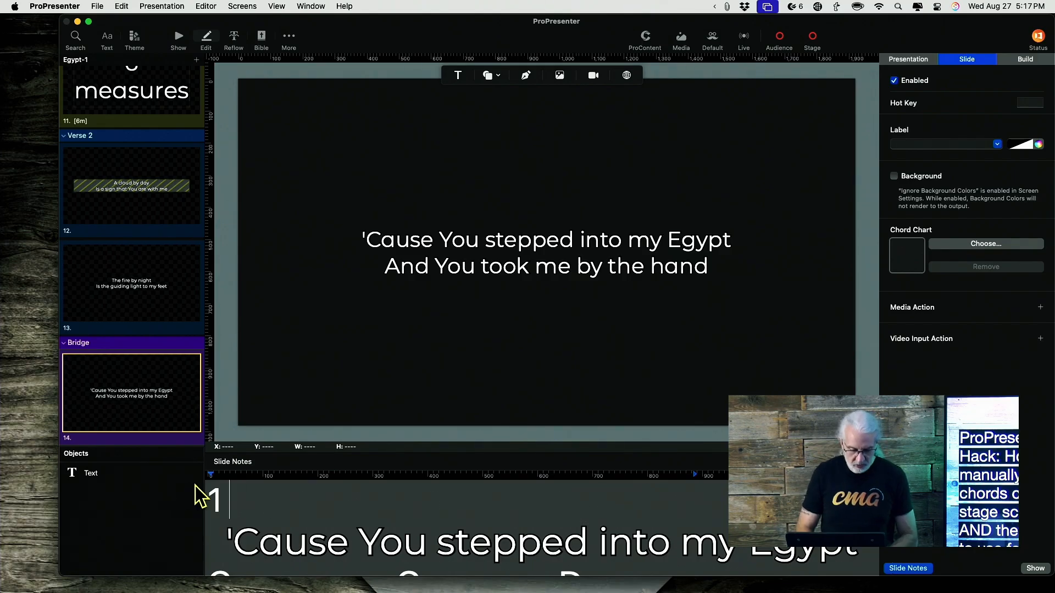
pyautogui.write('2')
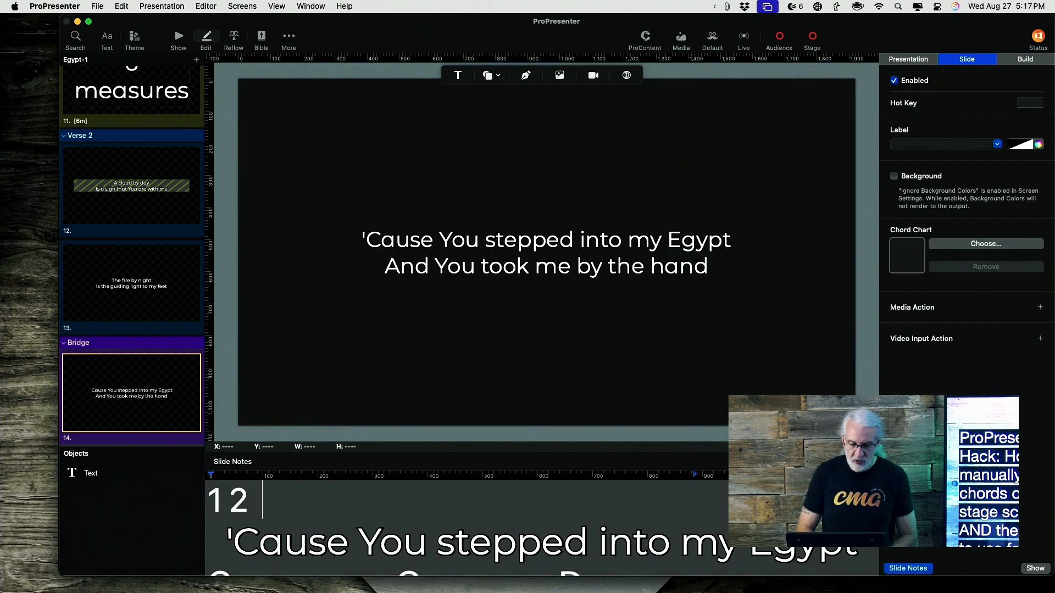
pyautogui.press('BackSpace')
pyautogui.press('BackSpace')
pyautogui.press('BackSpace')
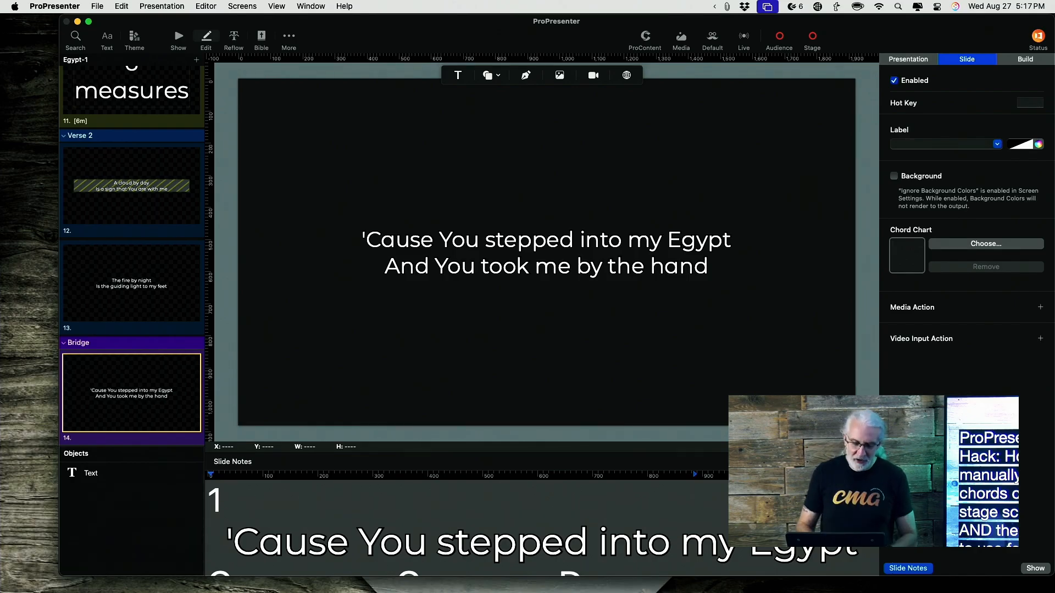
pyautogui.write('5')
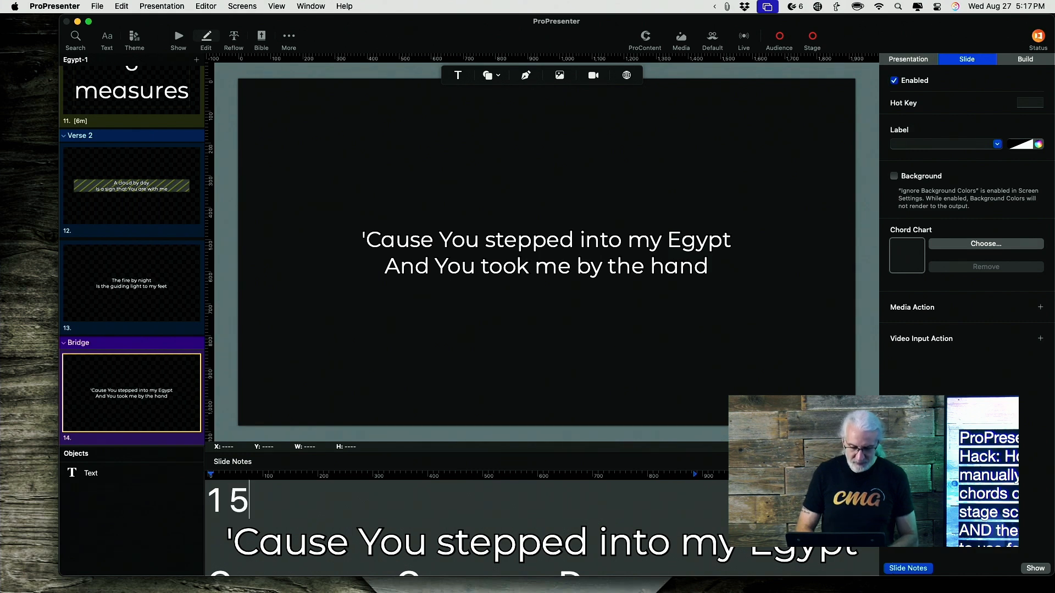
pyautogui.write(' 2m')
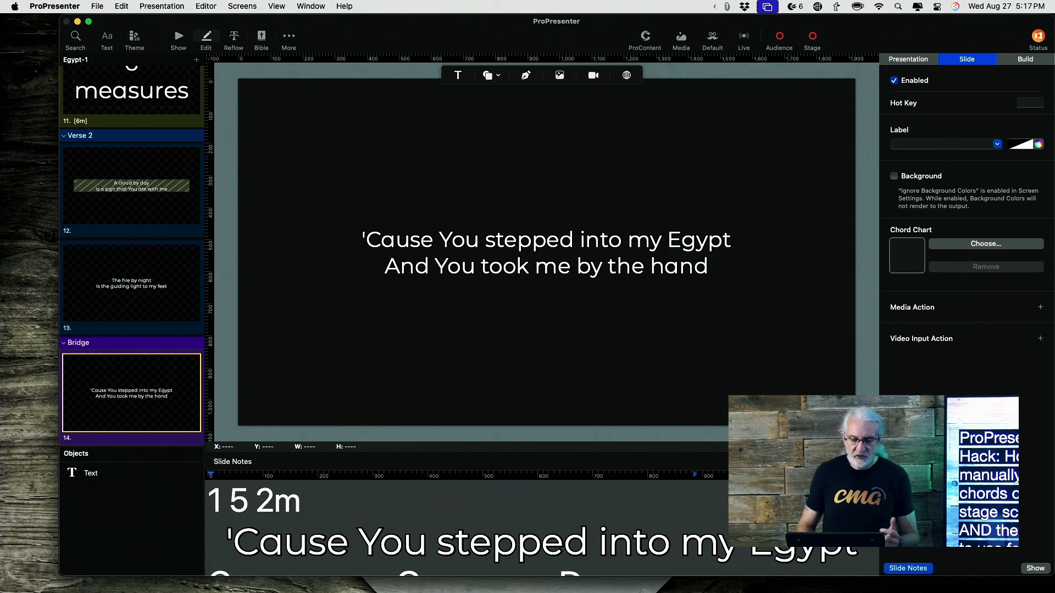
# Space out the 1, 5 and 2m chords so they spread across the first lyric line
pyautogui.click(254, 505)
pyautogui.click(213, 505)
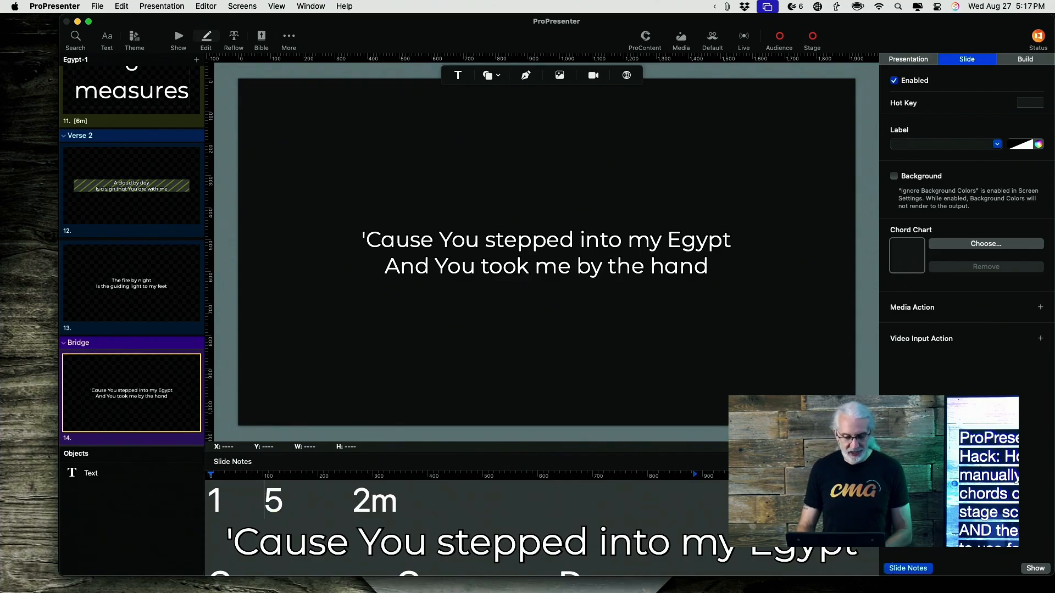
pyautogui.click(462, 501)
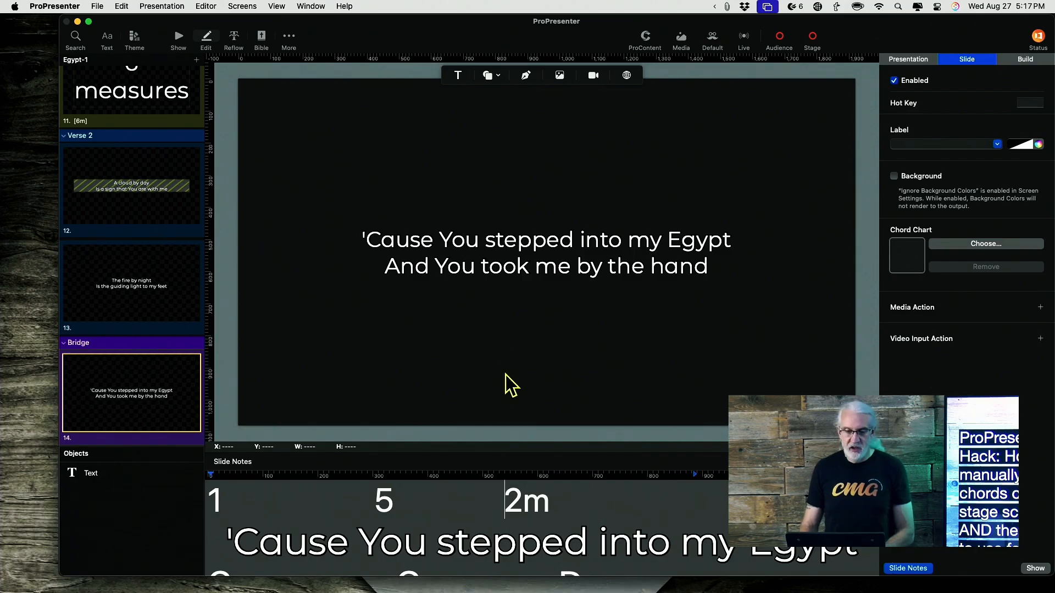
# Go back to the show view and trigger the Bridge slide to output the number chords on the stage screen
pyautogui.click(178, 38)
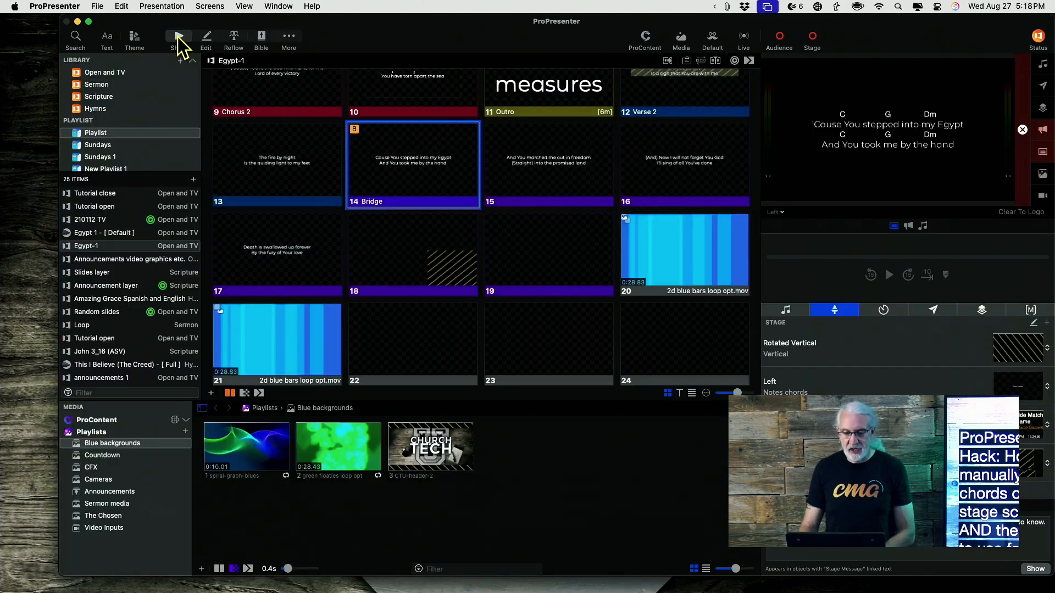
pyautogui.click(444, 175)
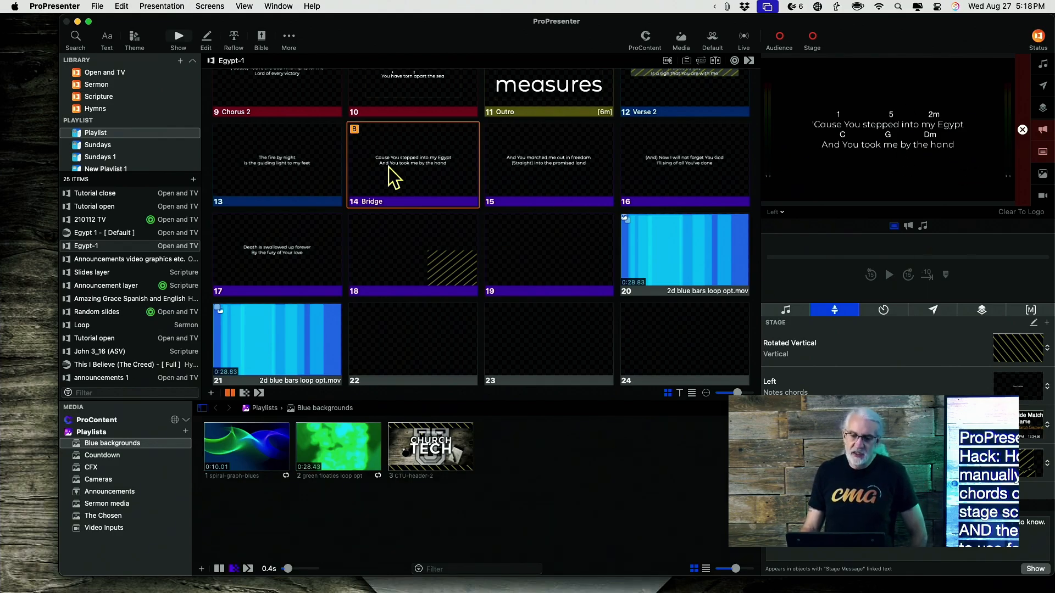
# Open the Bridge slide for editing and add a text box about 244 high below the lyrics
pyautogui.rightClick(405, 134)
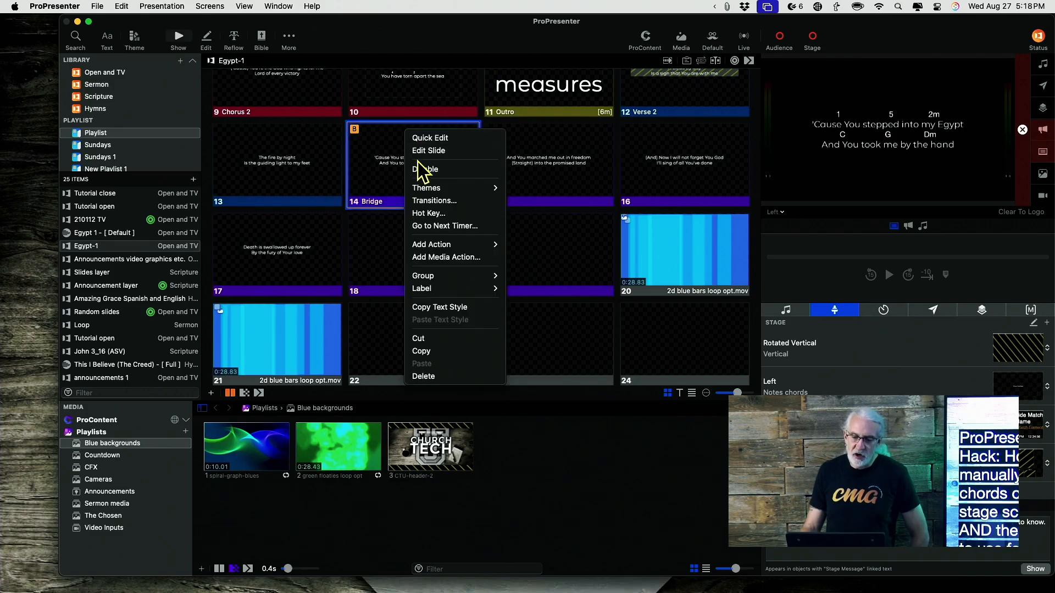
pyautogui.click(419, 153)
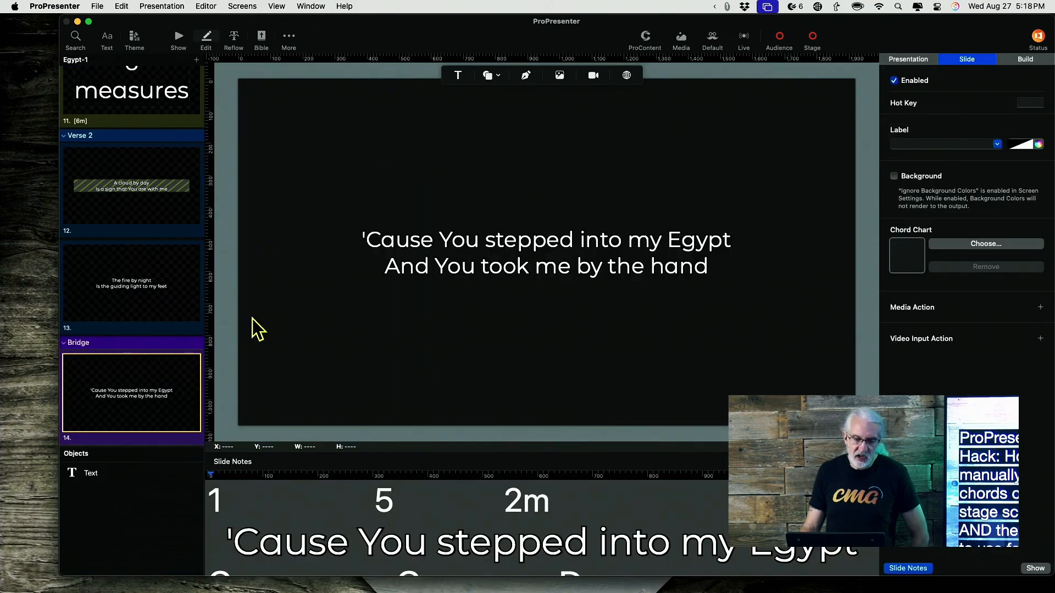
pyautogui.click(459, 75)
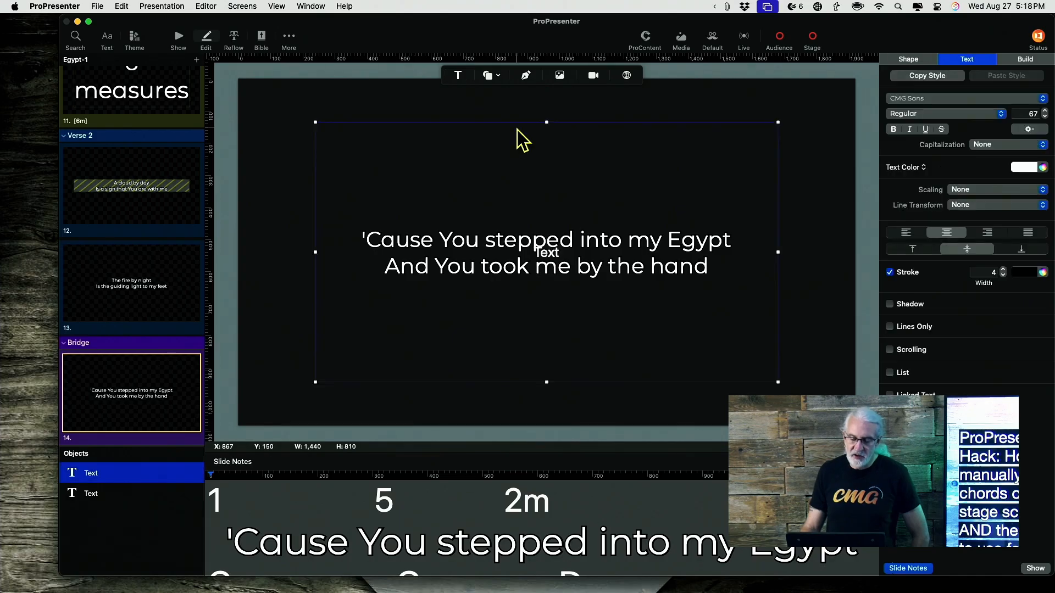
pyautogui.moveTo(546, 121); pyautogui.dragTo(531, 303)
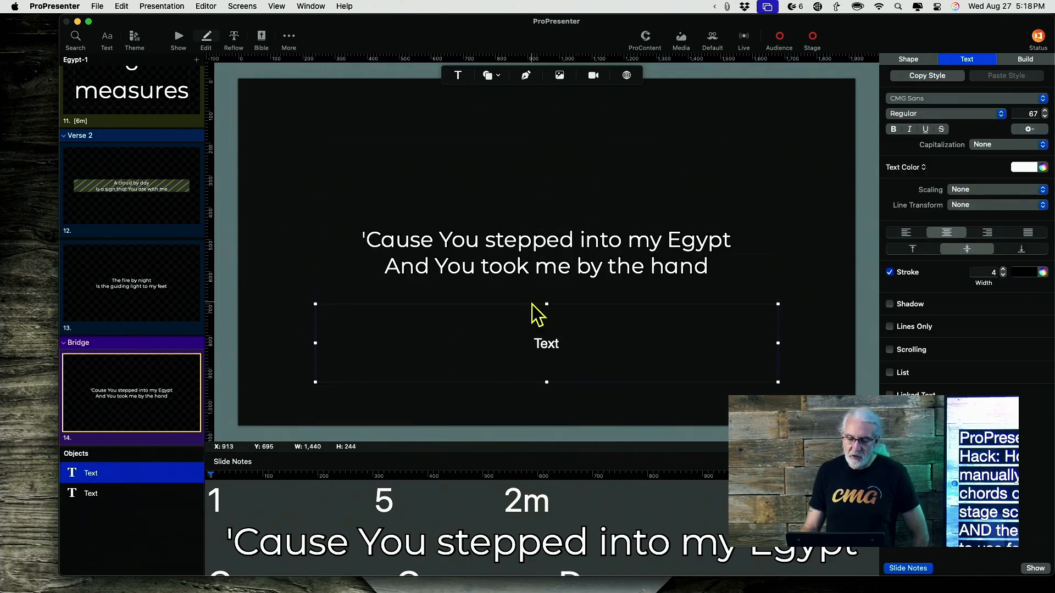
# Replace the placeholder in the new text box with "Cap 2; Key of C"
pyautogui.doubleClick(548, 346)
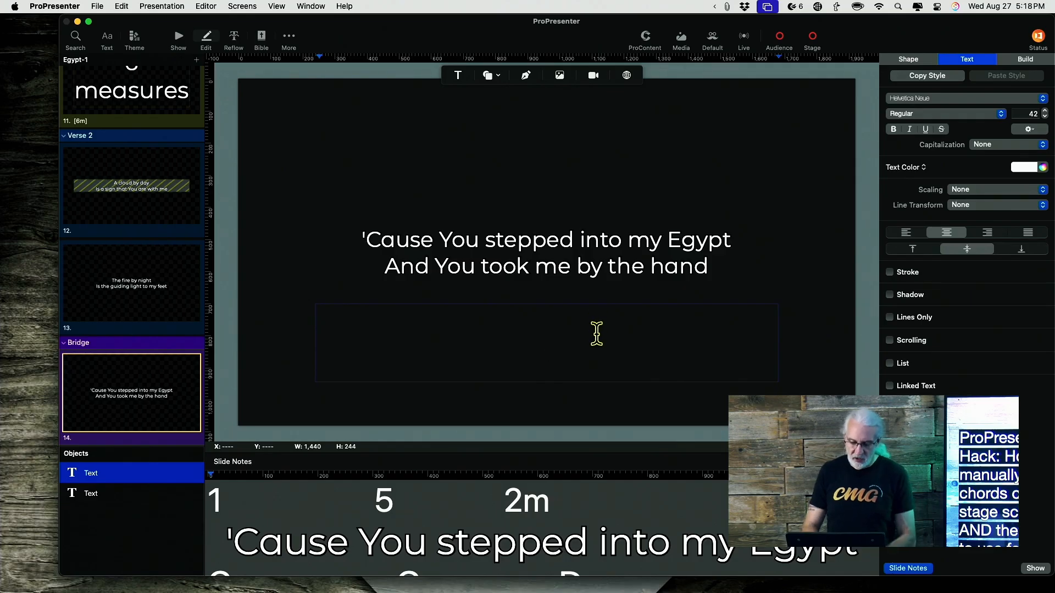
pyautogui.write('Cap')
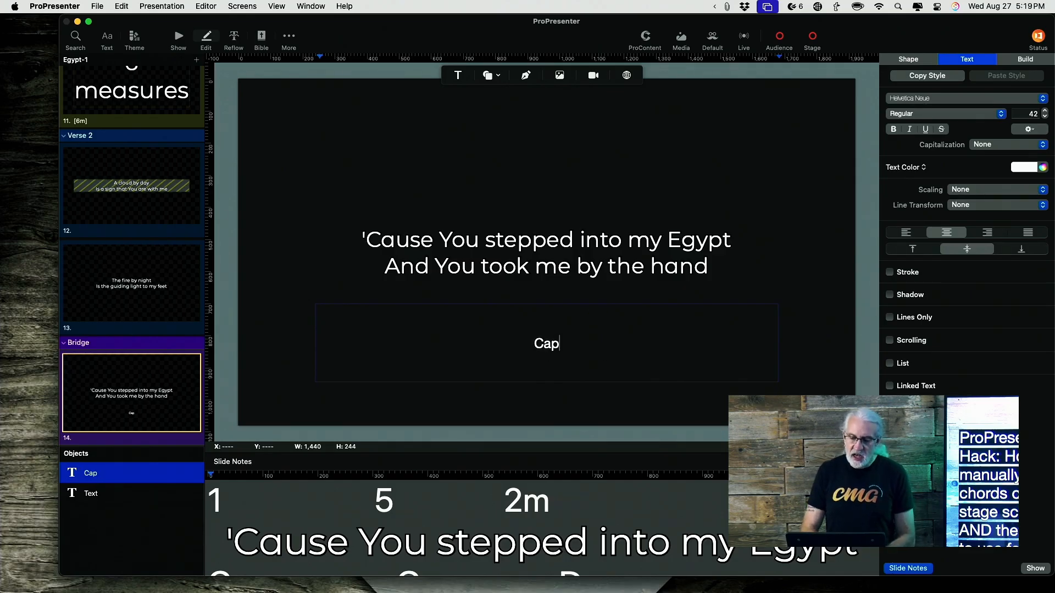
pyautogui.write(' 2; ')
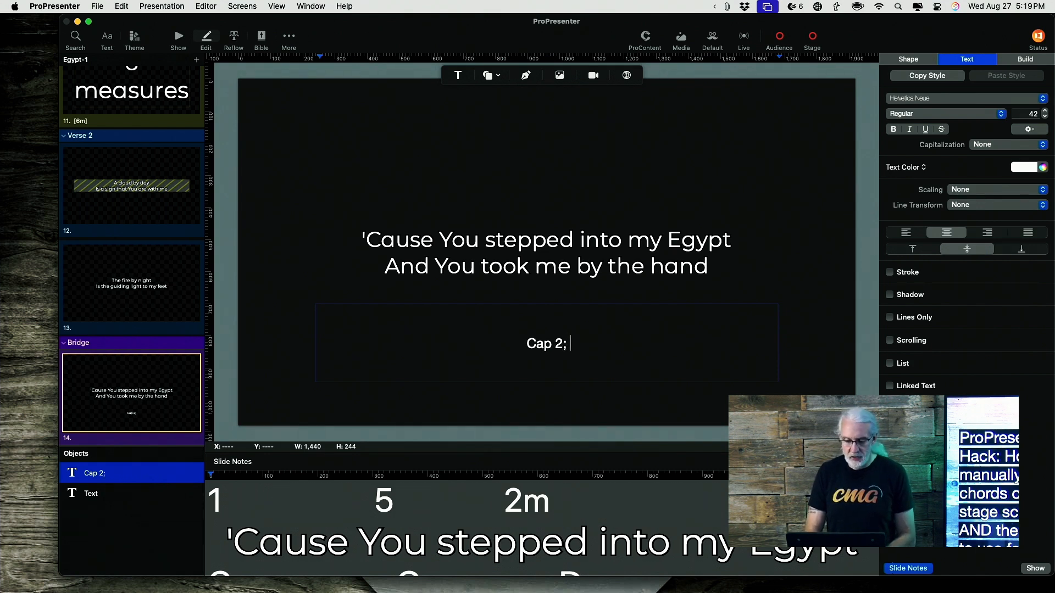
pyautogui.write('Key of')
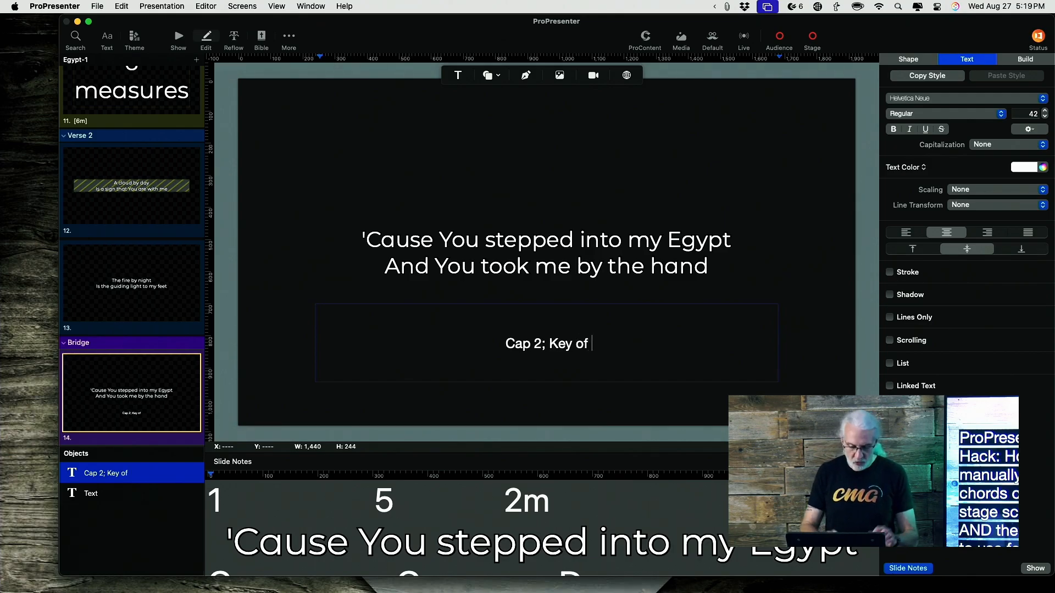
pyautogui.write(' C')
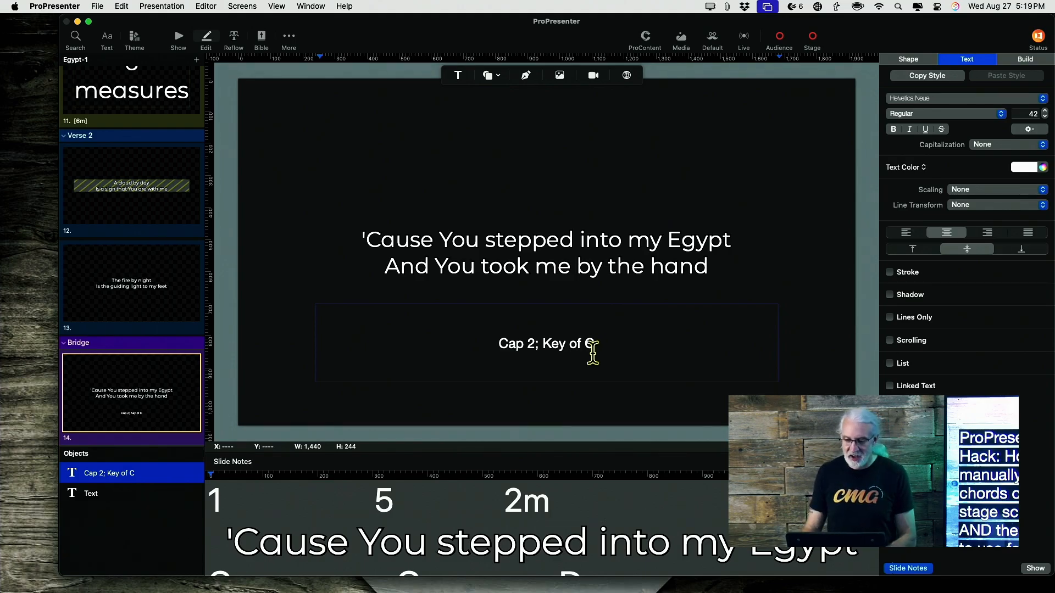
# Set the font size of the whole "Cap 2; Key of C" text to 60
pyautogui.moveTo(601, 348); pyautogui.dragTo(478, 341)
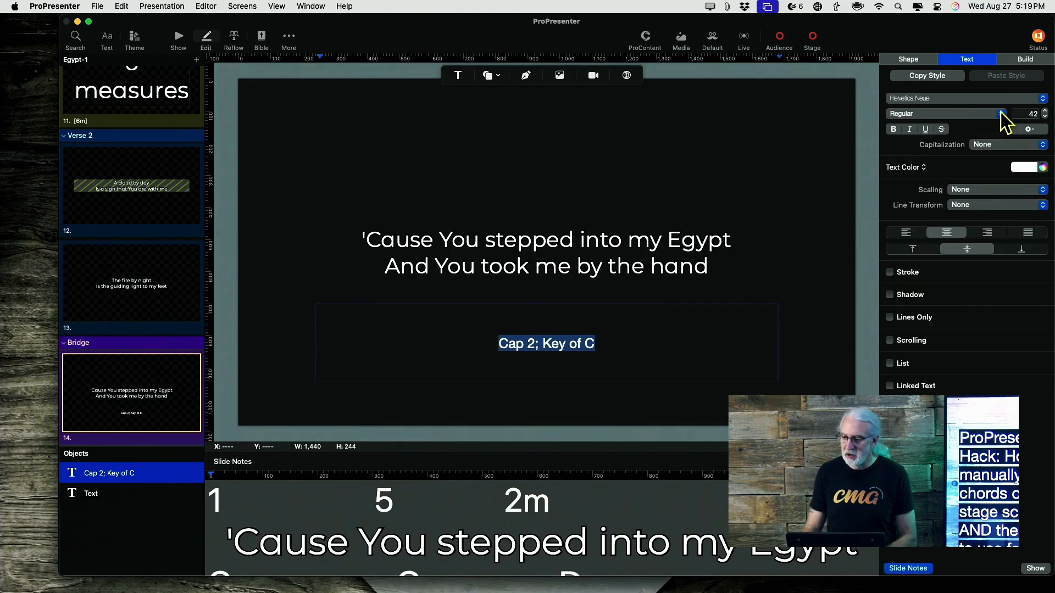
pyautogui.click(1033, 113)
pyautogui.write('60')
pyautogui.press('Return')
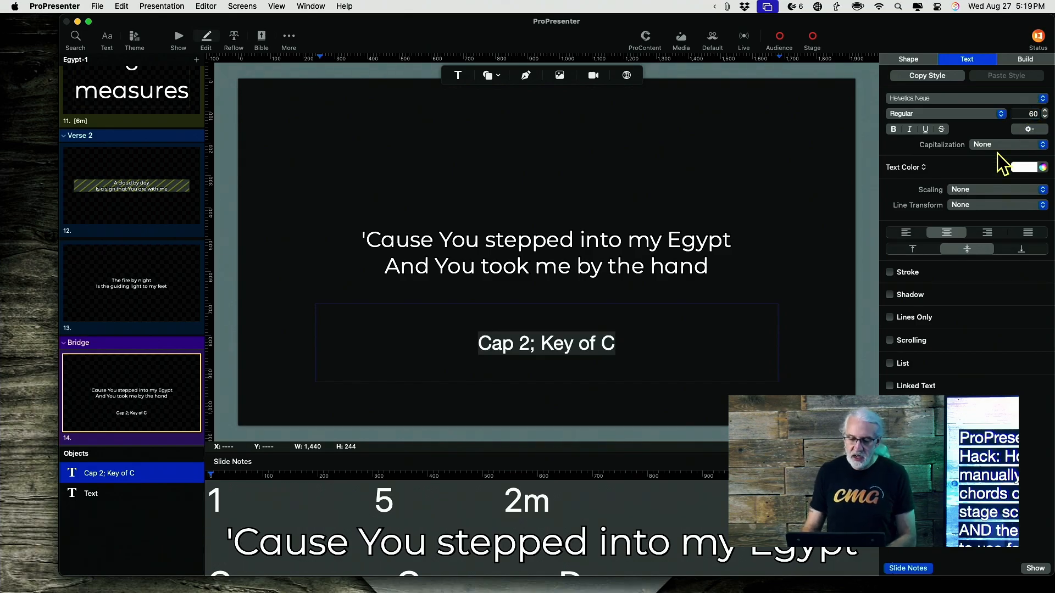
pyautogui.click(823, 301)
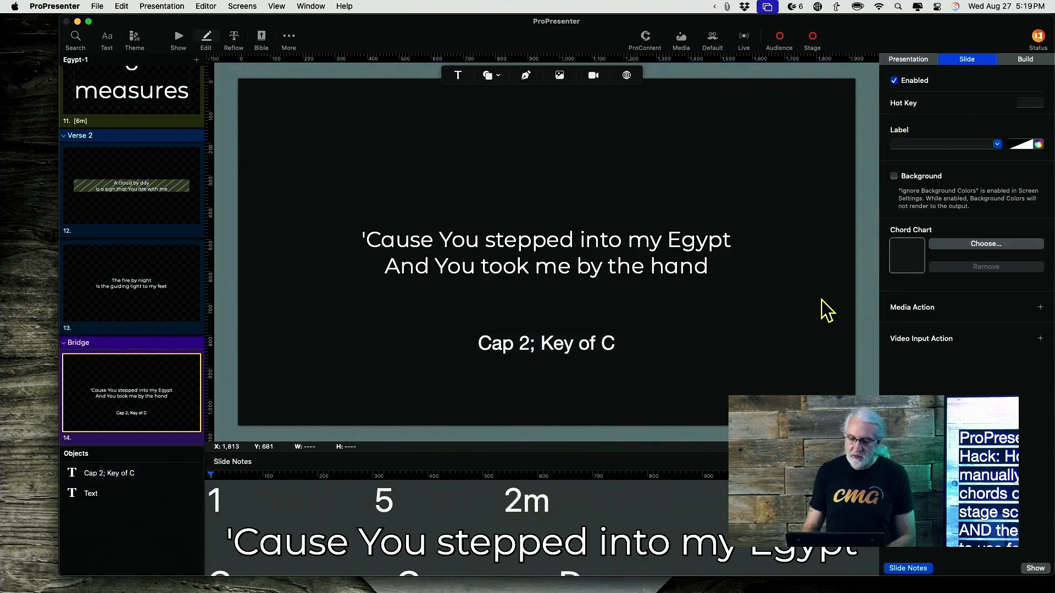
# Move the key text box off the slide into the empty canvas area just below it
pyautogui.click(610, 343)
pyautogui.scroll(-5, 610, 343)
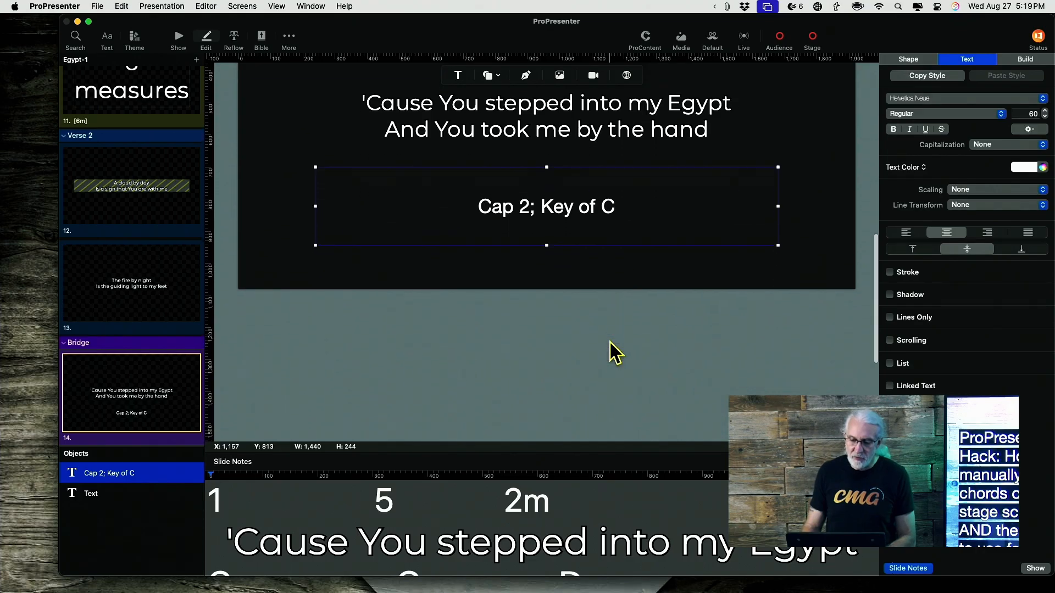
pyautogui.moveTo(582, 208); pyautogui.dragTo(583, 340)
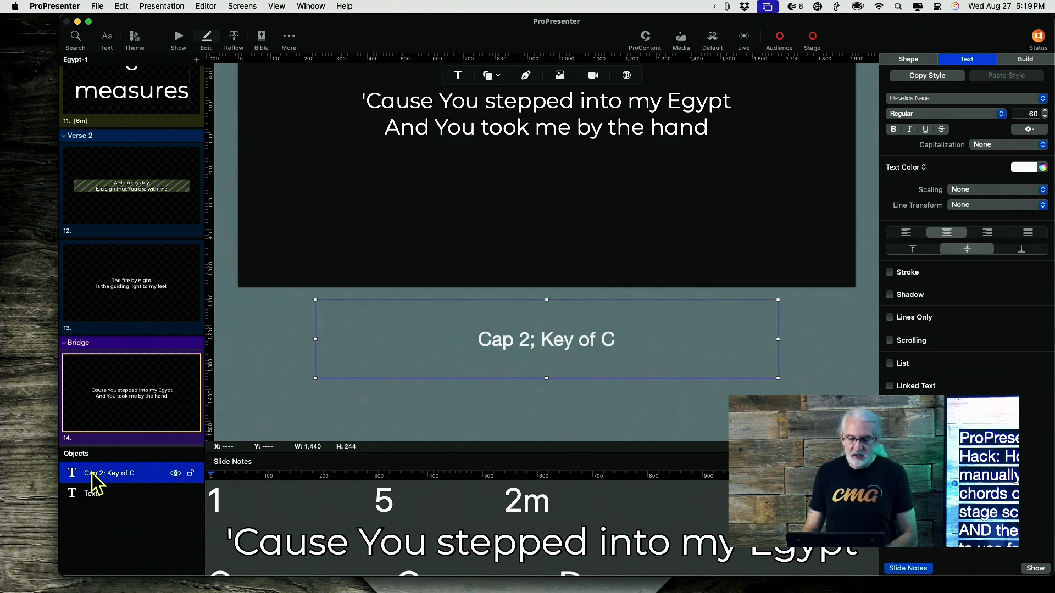
# Correct the off-slide text to read "Capo 2; Key of C"
pyautogui.click(506, 339)
pyautogui.doubleClick(508, 340)
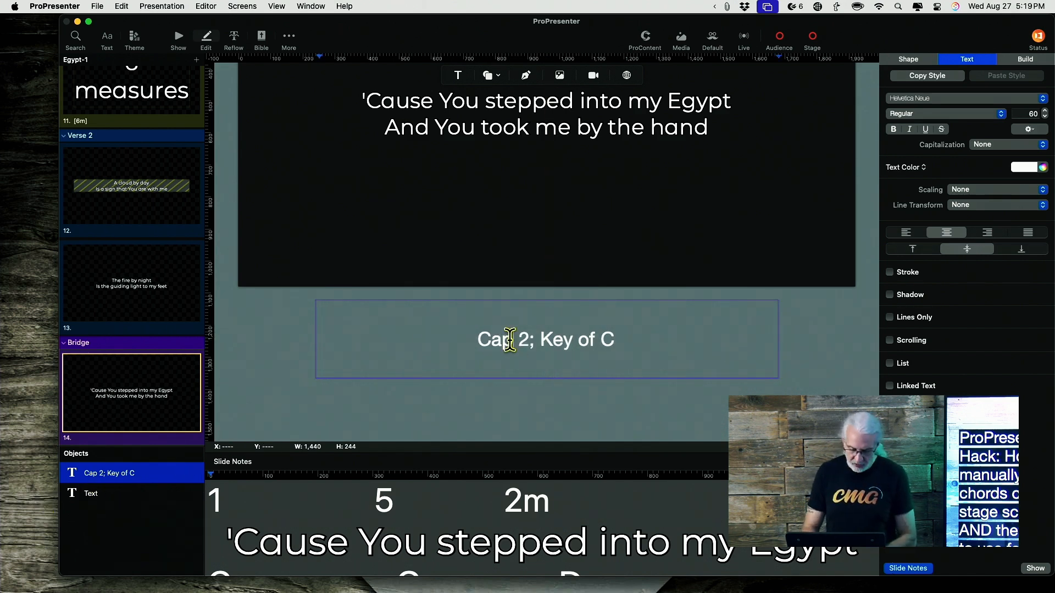
pyautogui.write('o')
pyautogui.click(537, 413)
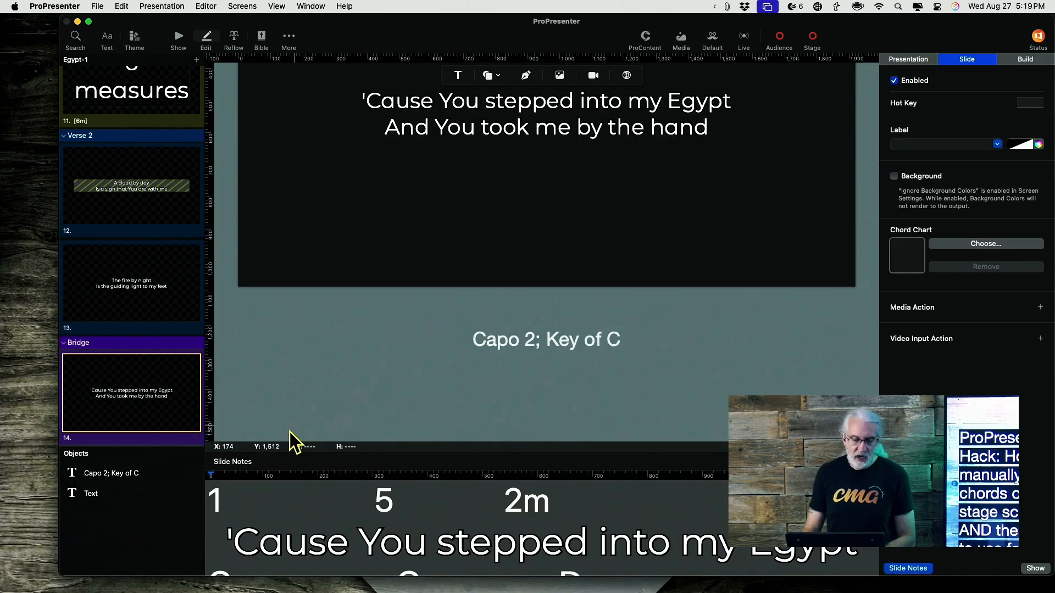
# Rename the capo and key text object on the Bridge slide as Key
pyautogui.rightClick(112, 476)
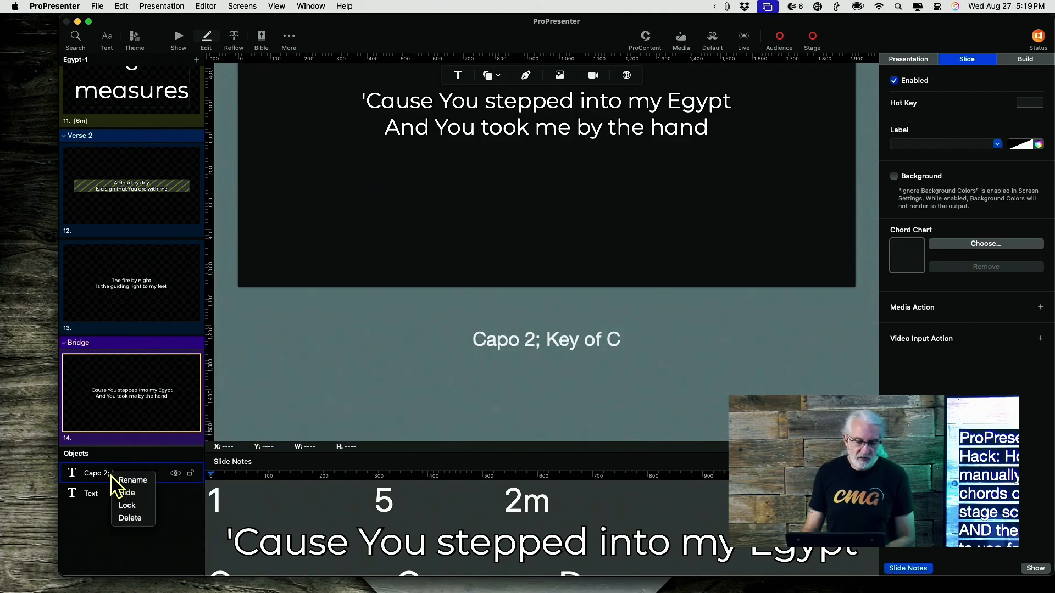
pyautogui.click(130, 480)
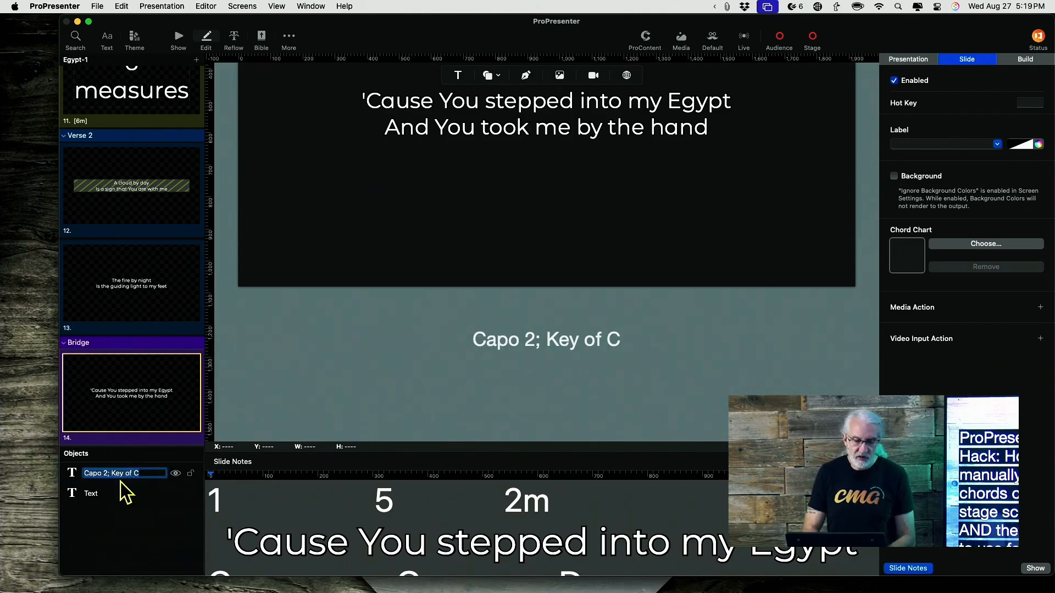
pyautogui.write('Chords')
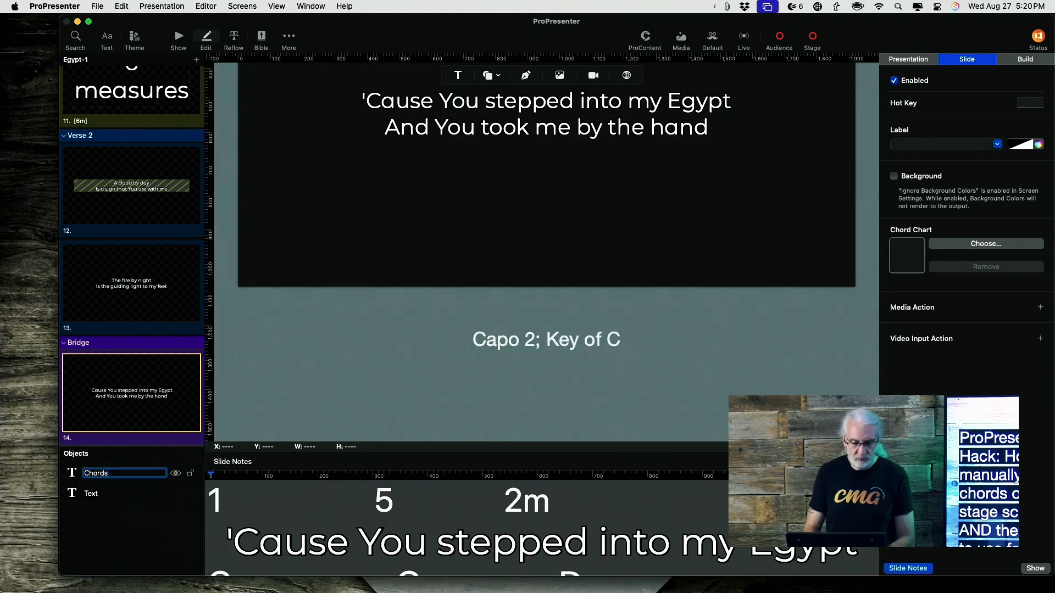
pyautogui.press('BackSpace')
pyautogui.press('BackSpace')
pyautogui.press('BackSpace')
pyautogui.press('BackSpace')
pyautogui.press('BackSpace')
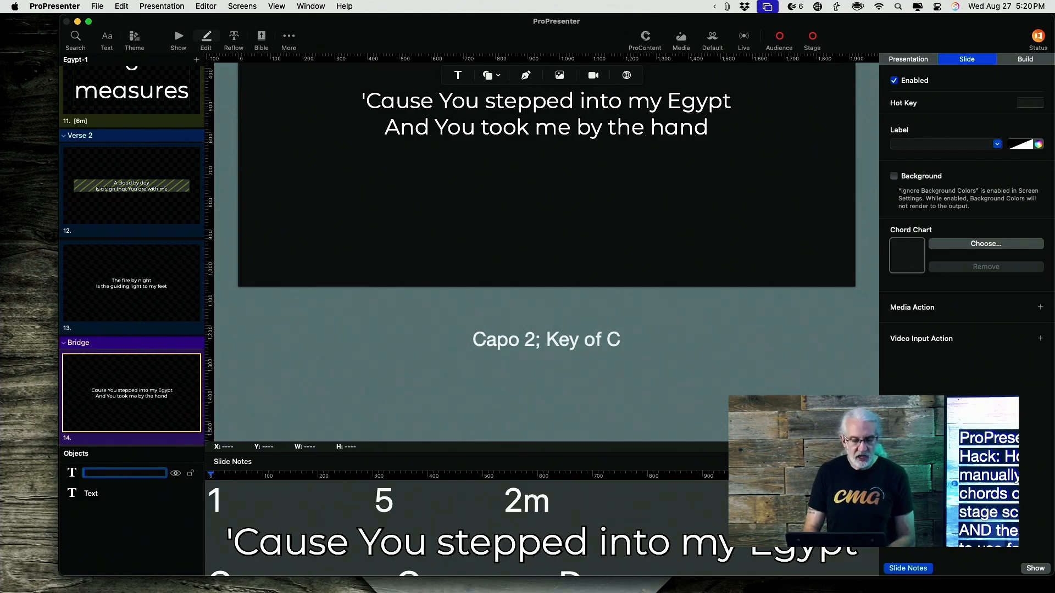
pyautogui.press('Return')
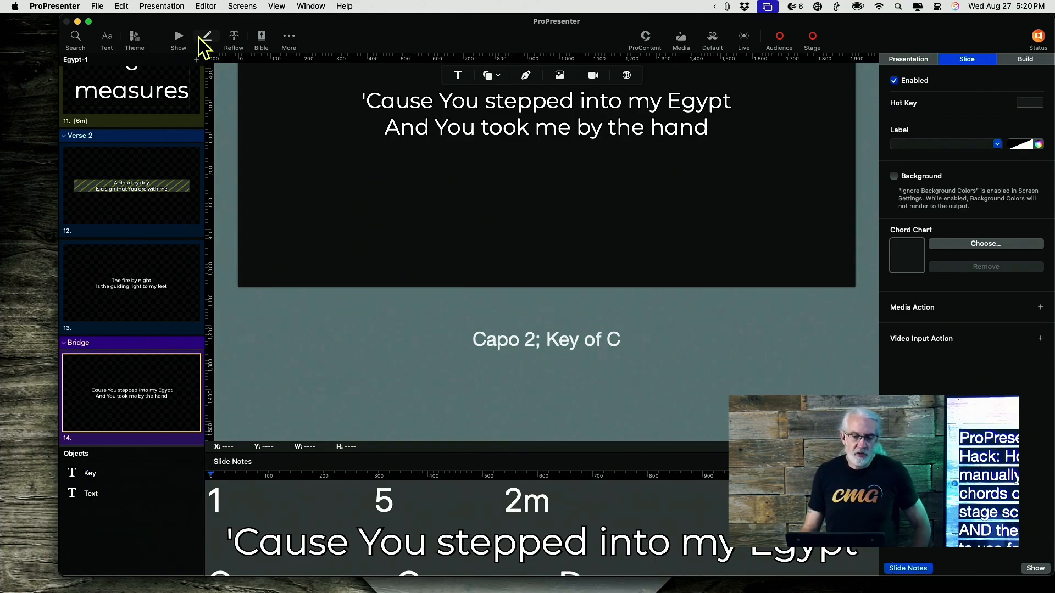
# Add a text box to the Notes chords stage layout and narrow it to a column about 276 wide
pyautogui.click(237, 6)
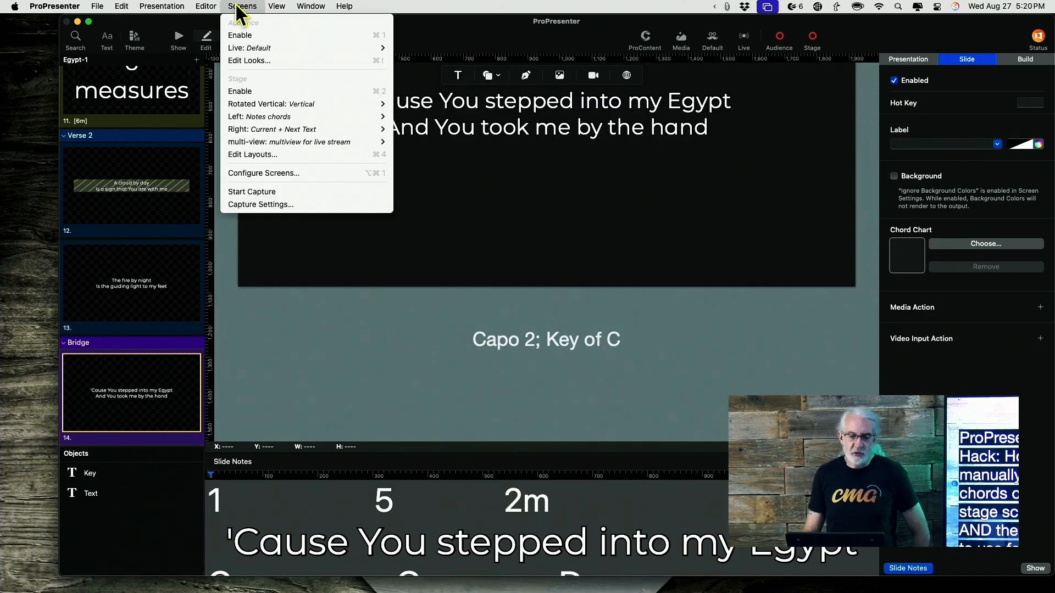
pyautogui.click(243, 157)
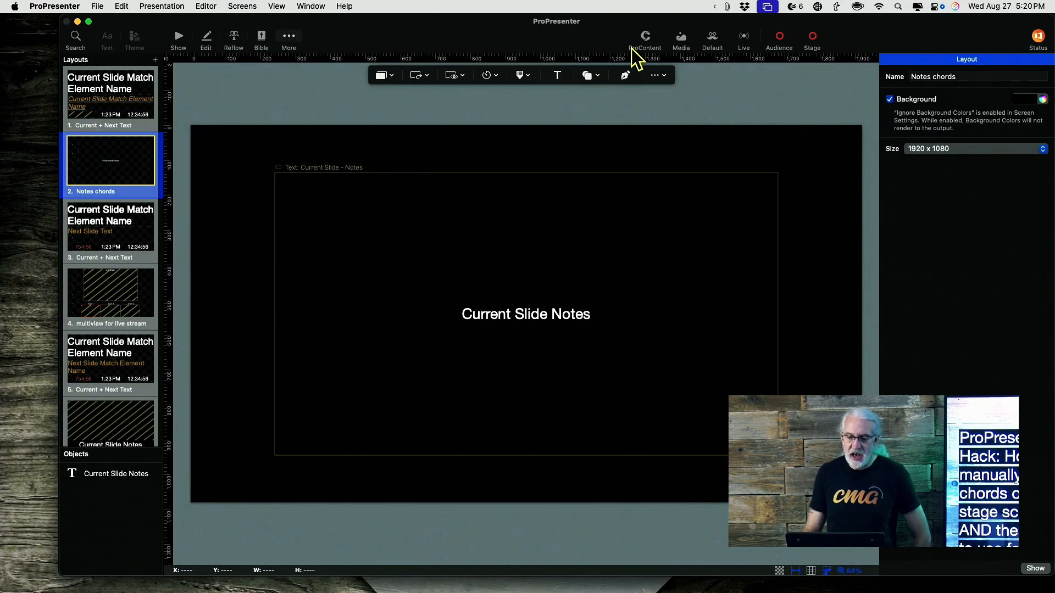
pyautogui.click(559, 80)
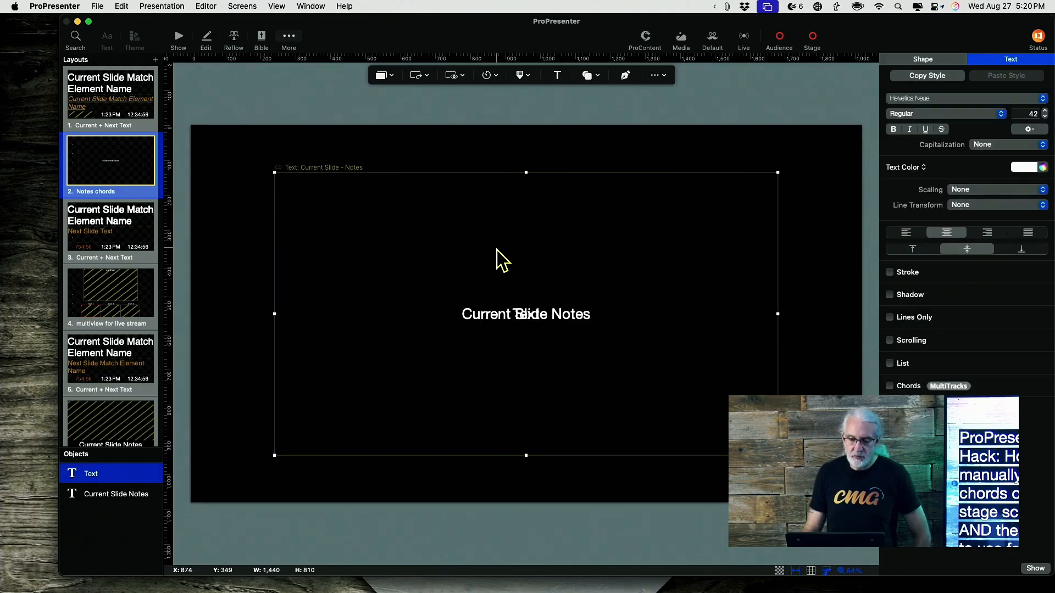
pyautogui.moveTo(496, 262); pyautogui.dragTo(556, 259)
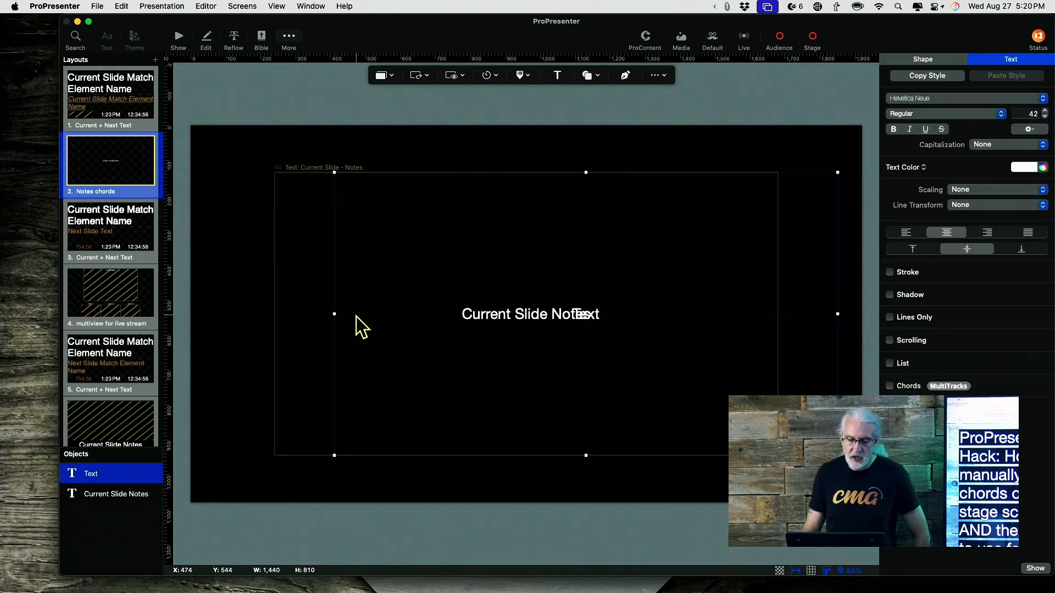
pyautogui.moveTo(335, 313); pyautogui.dragTo(741, 304)
# Shift the slide notes box left and place the narrow text box beside it near the layout's right edge
pyautogui.moveTo(813, 318); pyautogui.dragTo(835, 315)
pyautogui.moveTo(666, 291); pyautogui.dragTo(613, 292)
pyautogui.moveTo(789, 318); pyautogui.dragTo(772, 316)
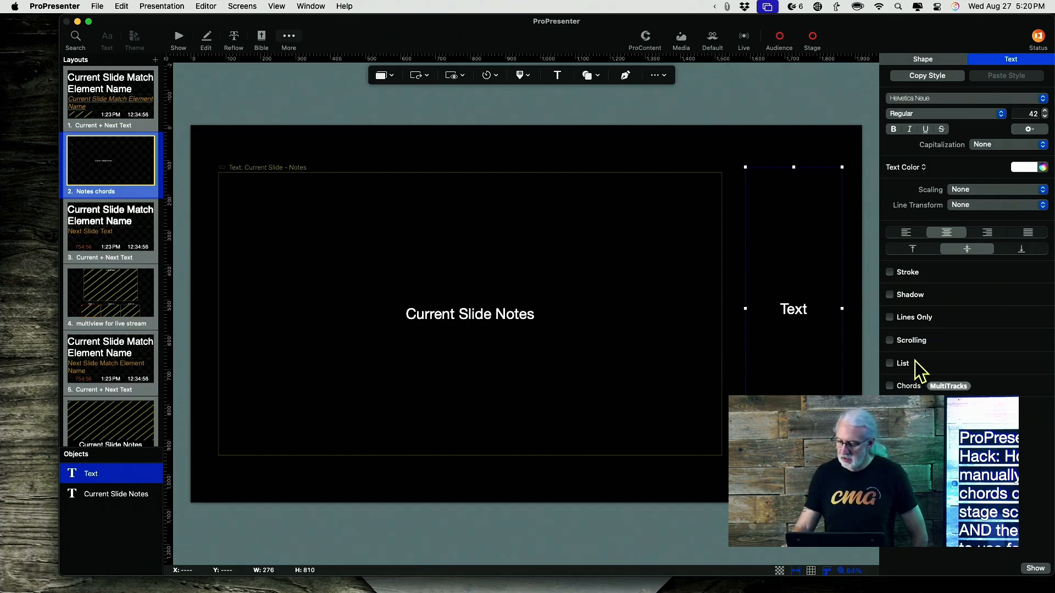
# Link the narrow text box to the Current Slide with Match Element Name, using the name Key
pyautogui.click(889, 410)
pyautogui.click(975, 411)
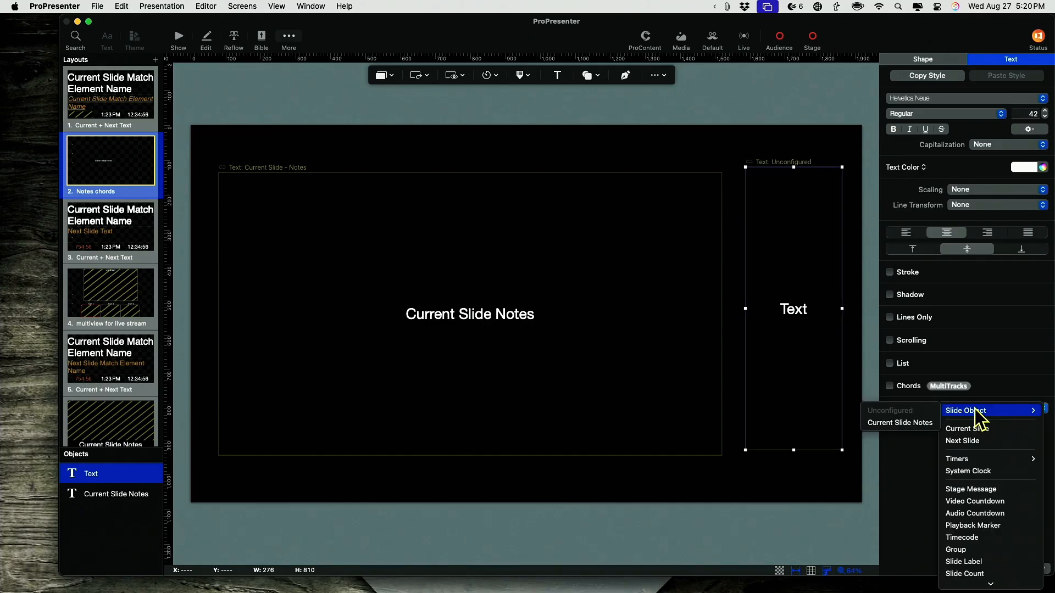
pyautogui.click(973, 429)
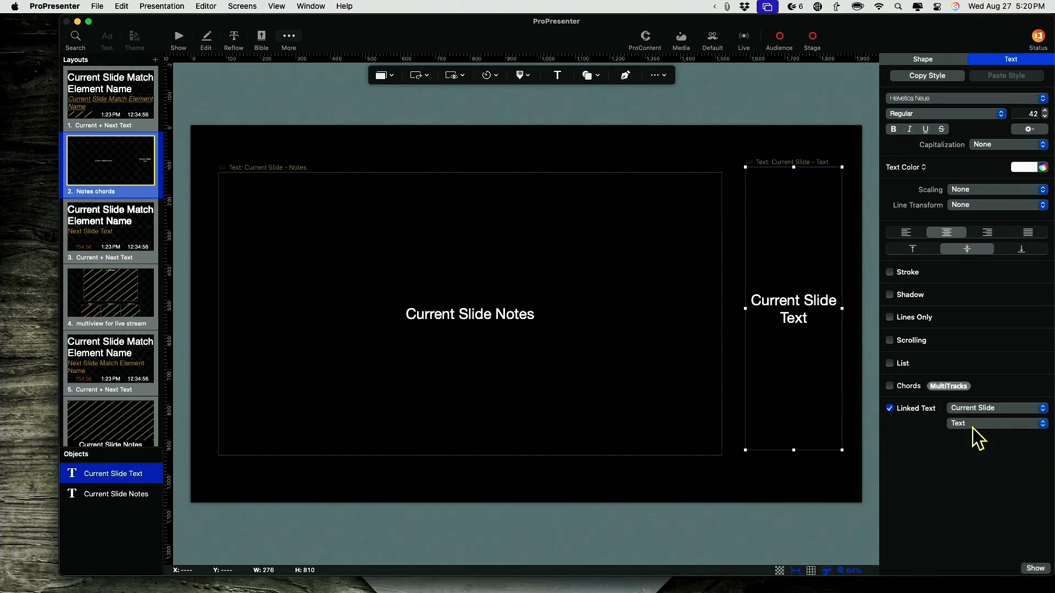
pyautogui.click(972, 426)
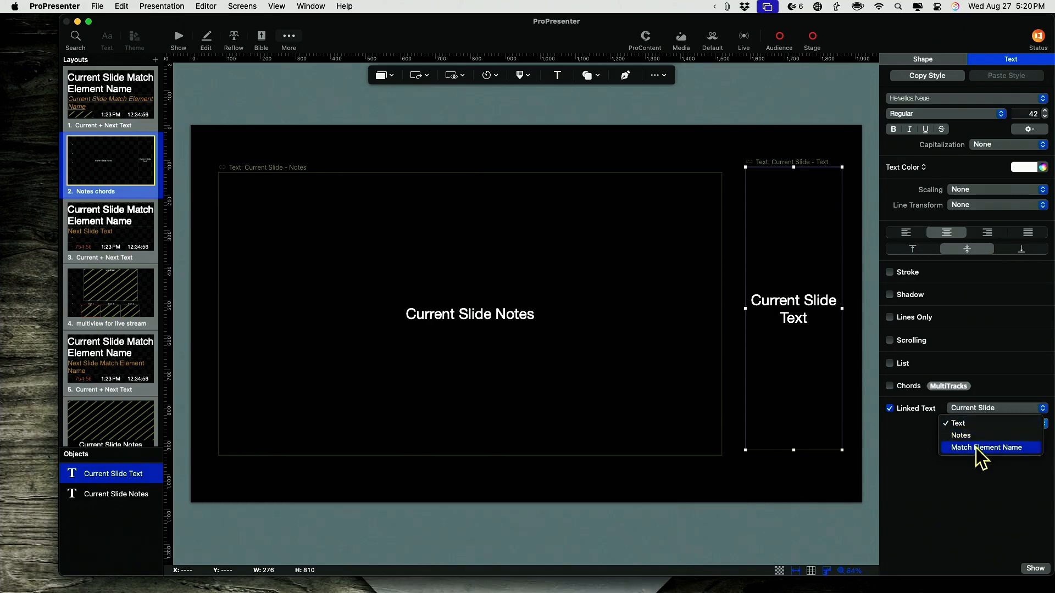
pyautogui.click(975, 447)
pyautogui.click(974, 438)
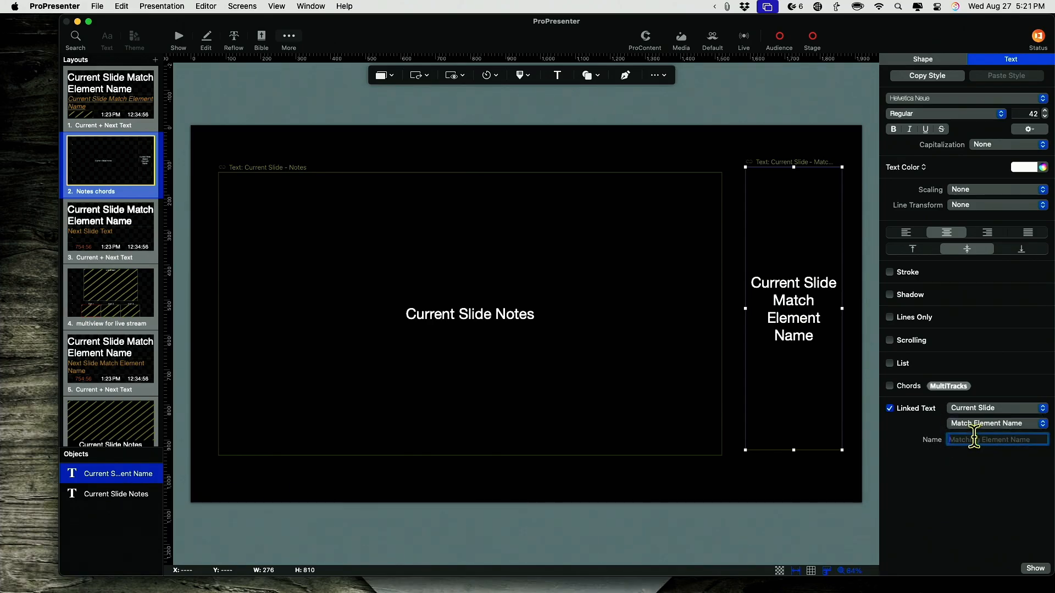
pyautogui.write('Key')
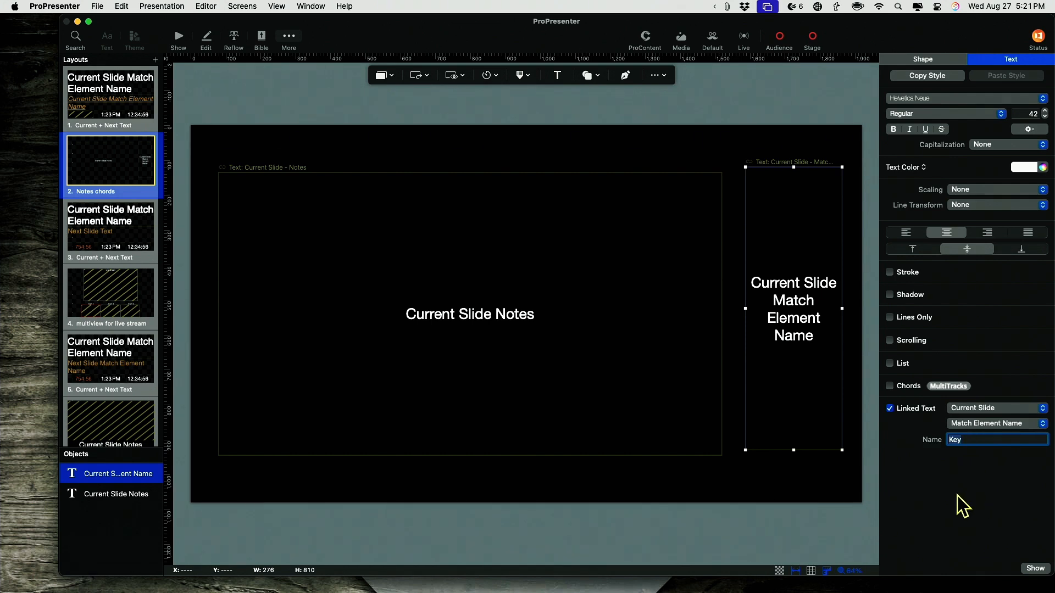